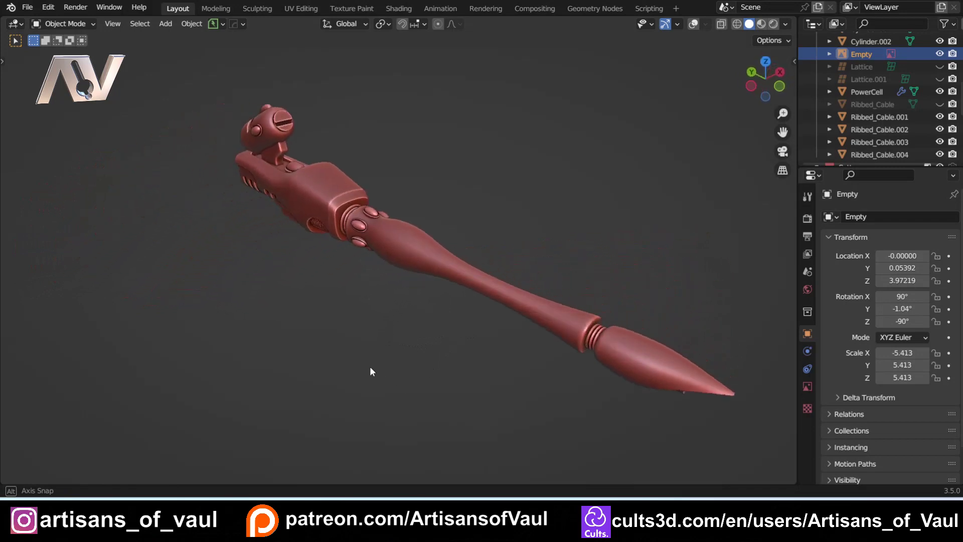
Step: Turn on the viewport overlays and view the weapon model from the side against the reference image
scroll(393, 331, "down", 3)
scroll(428, 351, "up", 3)
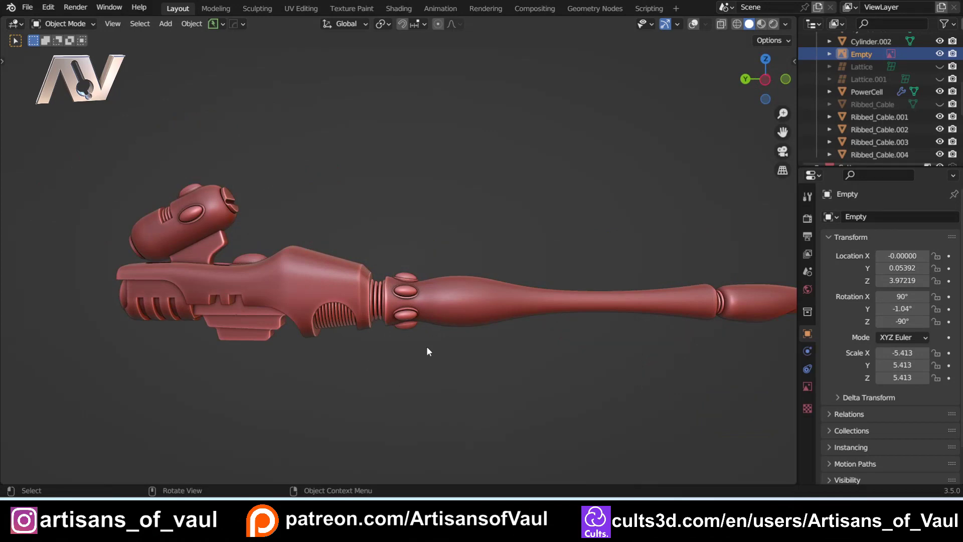
mouse_move(427, 346)
middle_mouse_down()
mouse_move(405, 325)
mouse_move(469, 327)
mouse_move(459, 362)
mouse_move(357, 349)
mouse_move(404, 369)
mouse_move(372, 361)
mouse_move(381, 335)
mouse_move(433, 347)
middle_mouse_up()
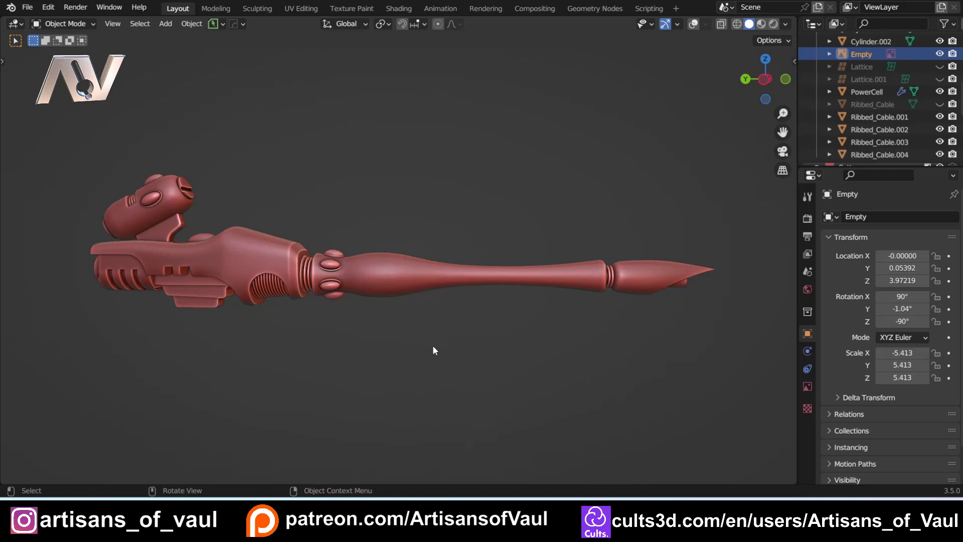
middle_click_drag(347, 164, 366, 284)
left_click(369, 286)
left_click(692, 24)
scroll(497, 263, "up", 2)
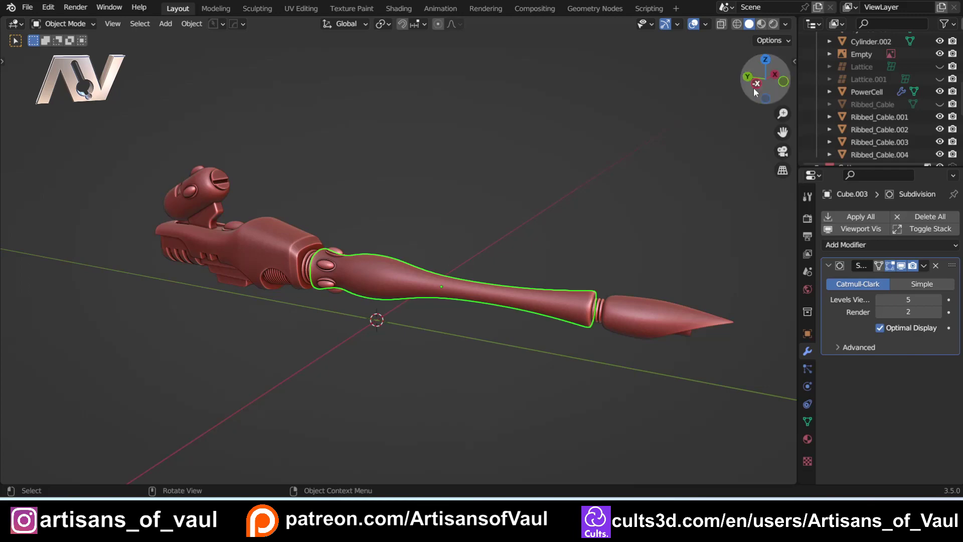
left_click(775, 74)
Step: Isolate the reference image to view it on its own, and bring the full scene back
left_click(459, 210)
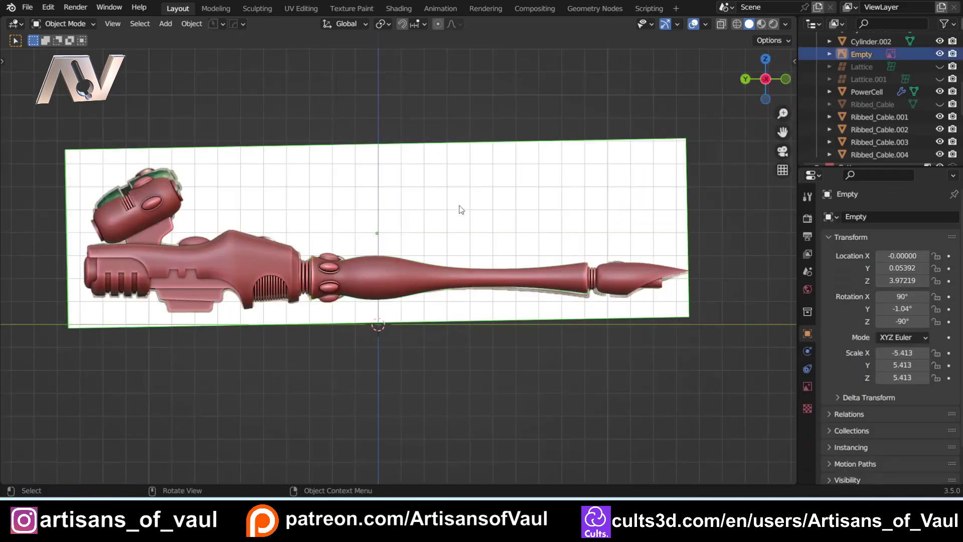
key("KP_Divide")
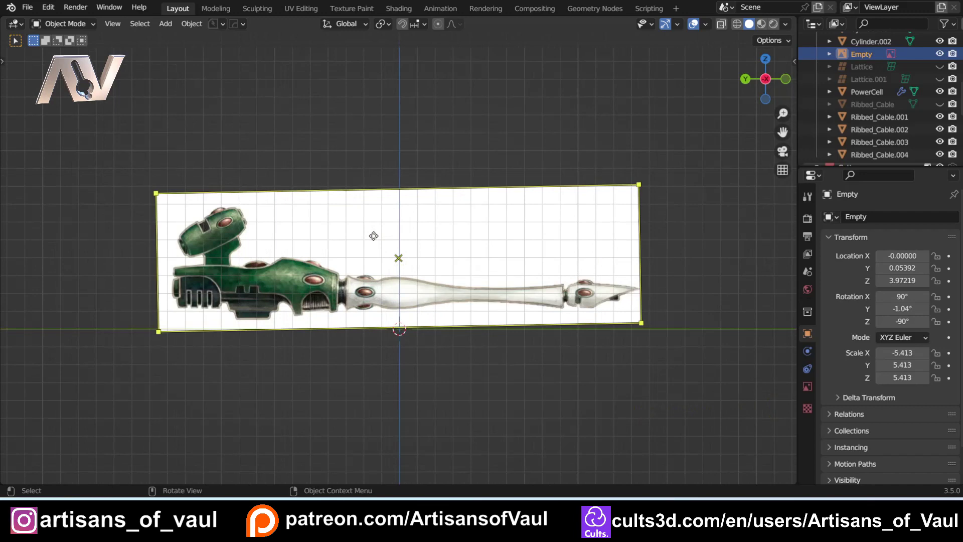
key("KP_Divide")
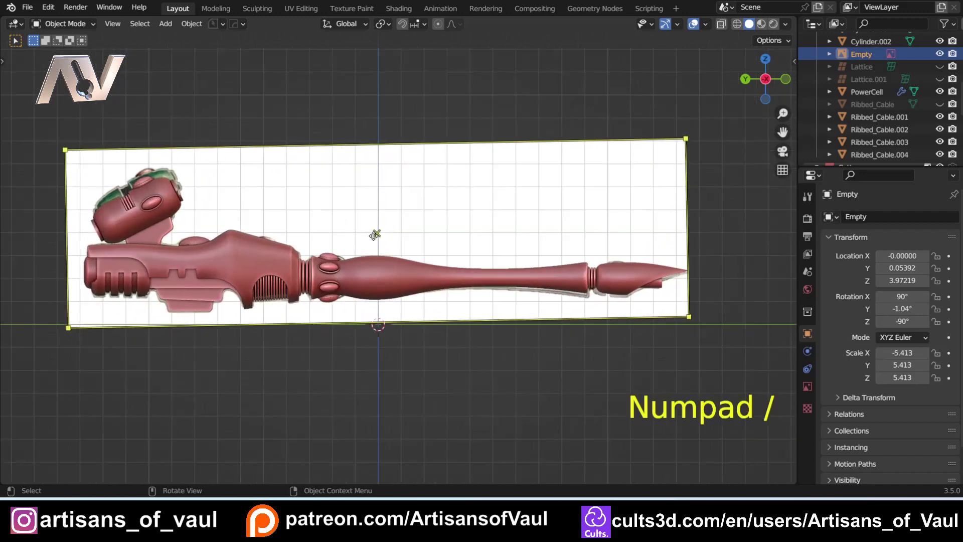
Step: Examine the existing shaft from several angles and compare its outline with the reference image in side view
left_click(424, 116)
middle_click_drag(469, 382, 528, 277)
middle_click_drag(275, 267, 430, 255)
left_click(430, 255)
key("ctrl+KP_3")
scroll(363, 270, "up", 4)
key("shift+z")
key("shift+z")
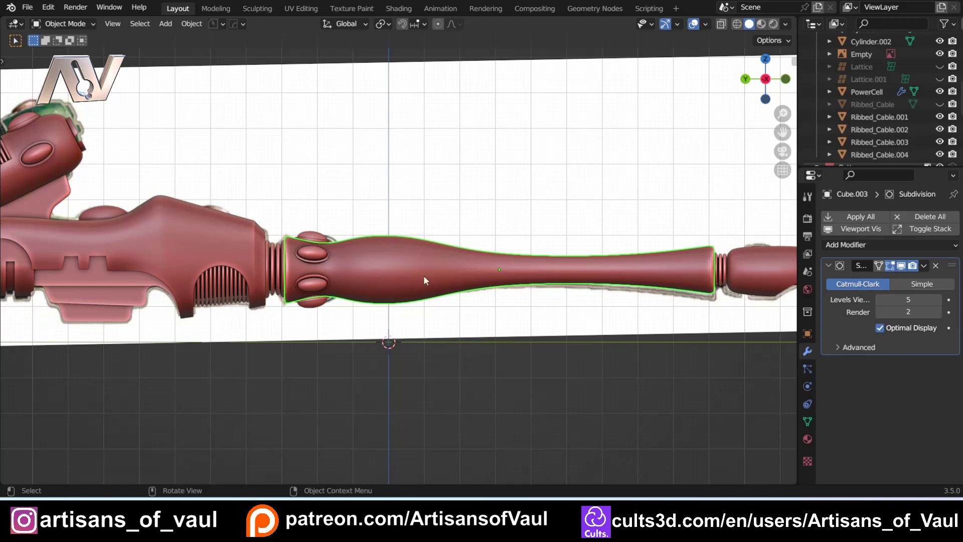
middle_click_drag(423, 275, 356, 236)
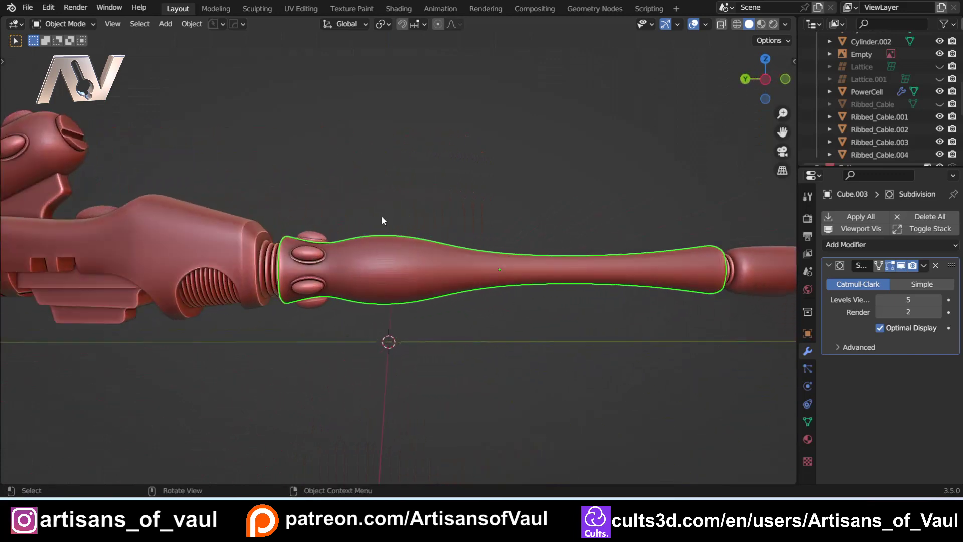
Step: Delete the existing shaft and the oval gems around its collar, working from the side view aligned with the reference image
left_click(766, 78)
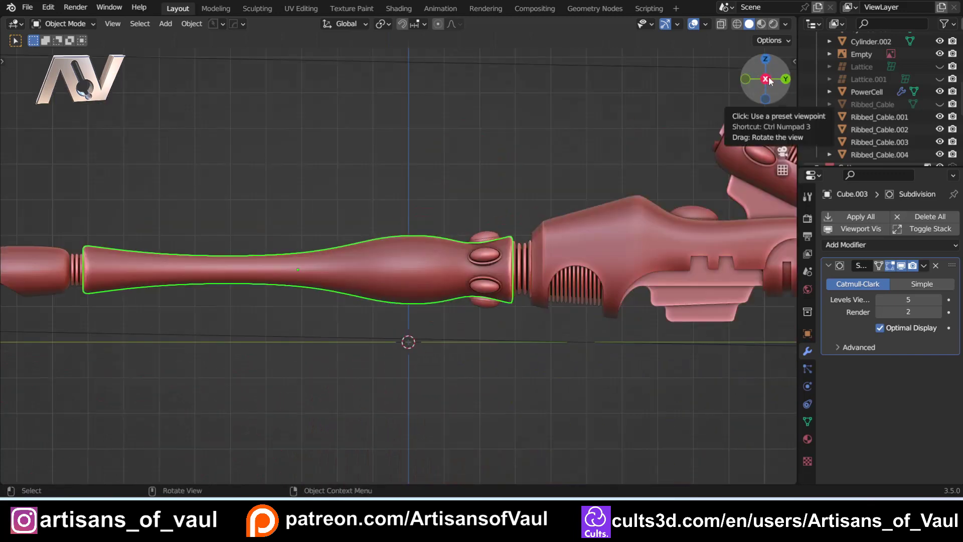
left_click(765, 79)
left_click(350, 399)
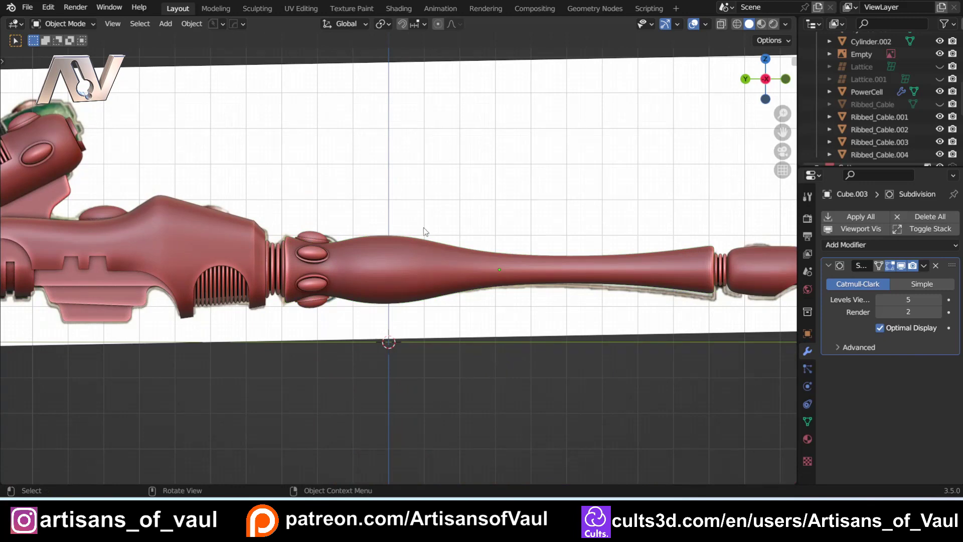
left_click(318, 255)
left_click(377, 267, "shift")
key("Delete")
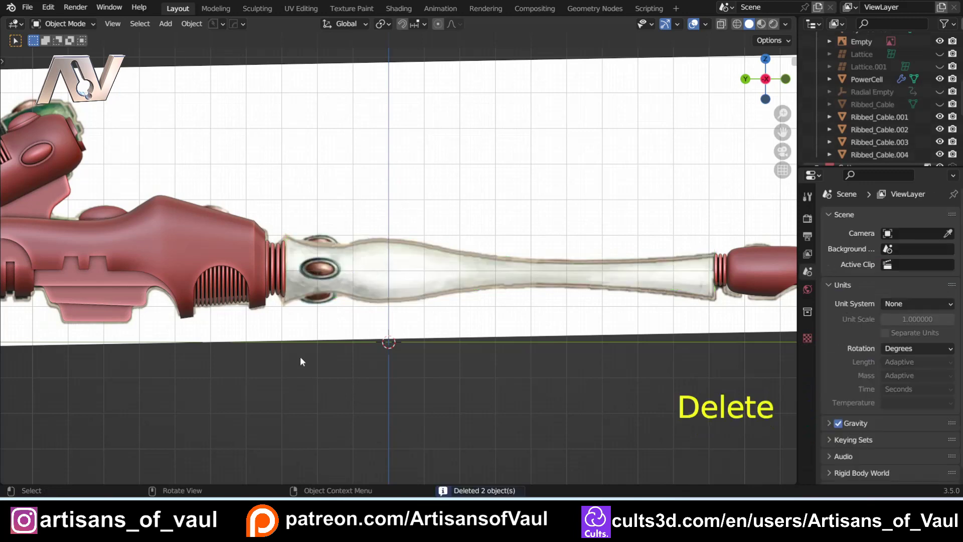
Step: Add a new cube mesh at the world origin
key("shift+a")
mouse_move(451, 230)
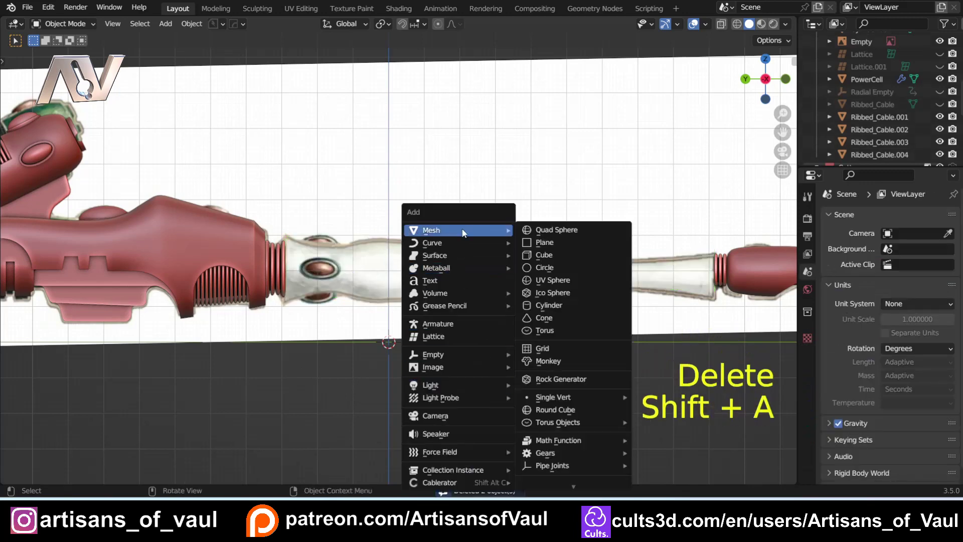
left_click(546, 255)
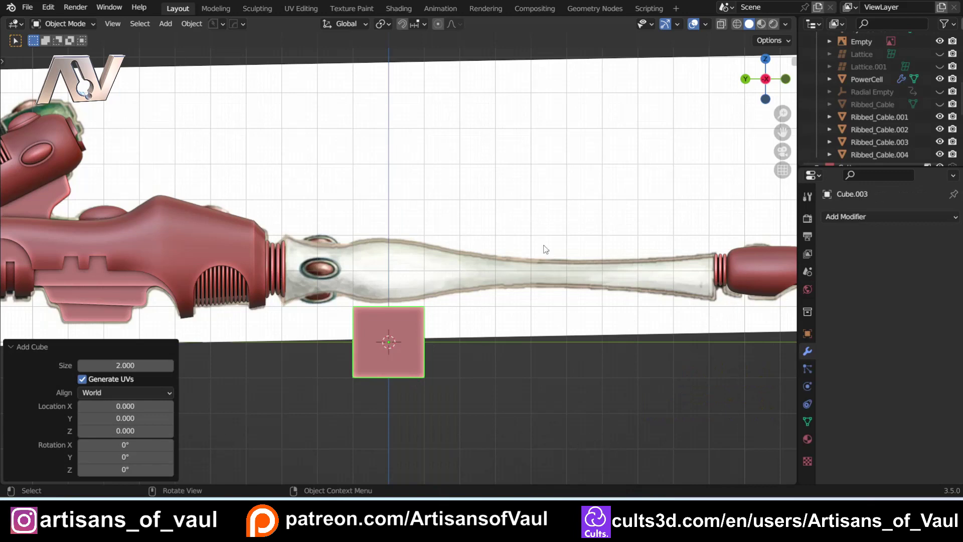
Step: Rotate the reference image by about -0.64° and raise it along Z by about 0.06 to level the shaft
left_click(555, 335)
middle_click_drag(660, 344, 609, 338, "shift")
key("r")
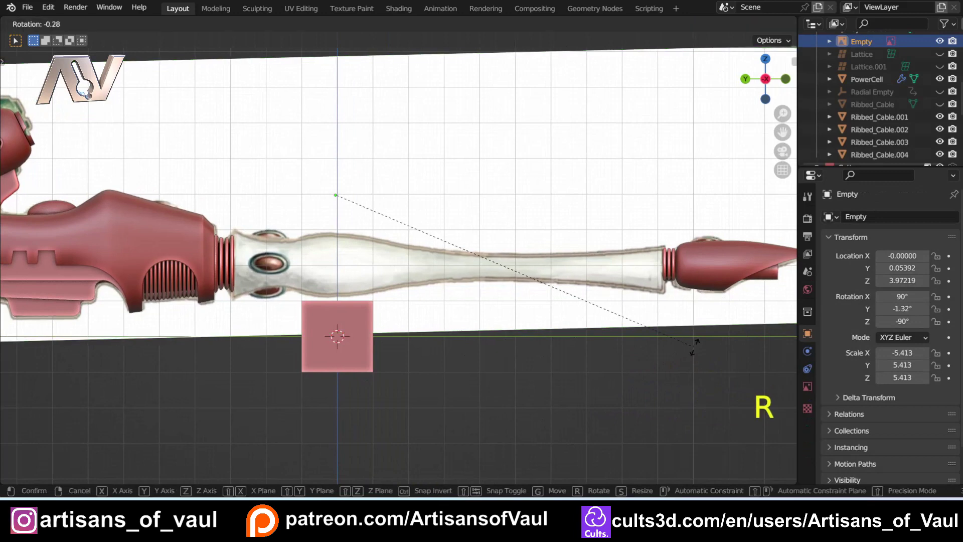
left_click(692, 348)
key("g")
key("z")
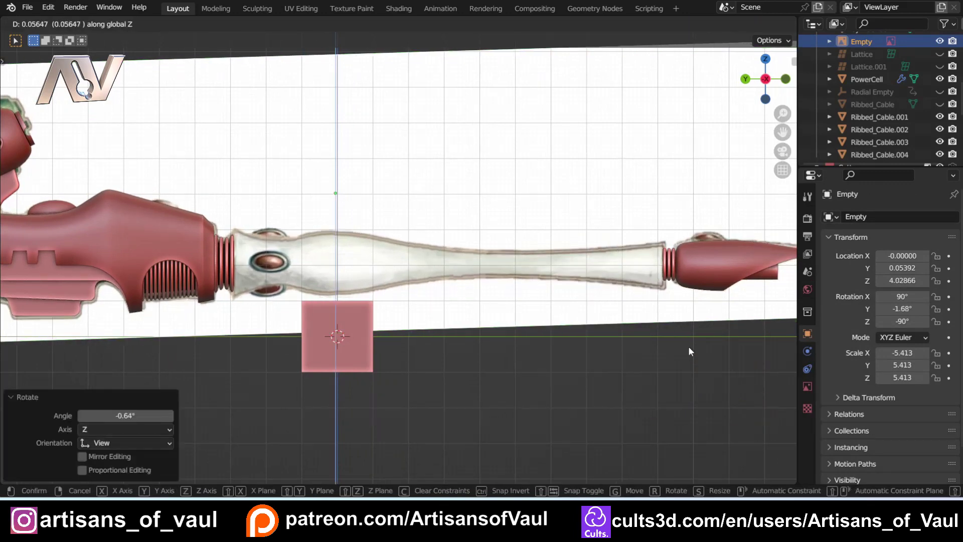
left_click(688, 345)
scroll(354, 379, "up", 1)
Step: Move the cube about -0.58 in Y and 2.03 in Z onto the reference shaft, and display it as wireframe
left_click(353, 379)
scroll(383, 386, "down", 1)
mouse_move(383, 386)
middle_mouse_down("shift")
mouse_move(360, 368)
mouse_move(379, 384)
middle_mouse_up("shift")
scroll(439, 395, "up", 2)
key("g")
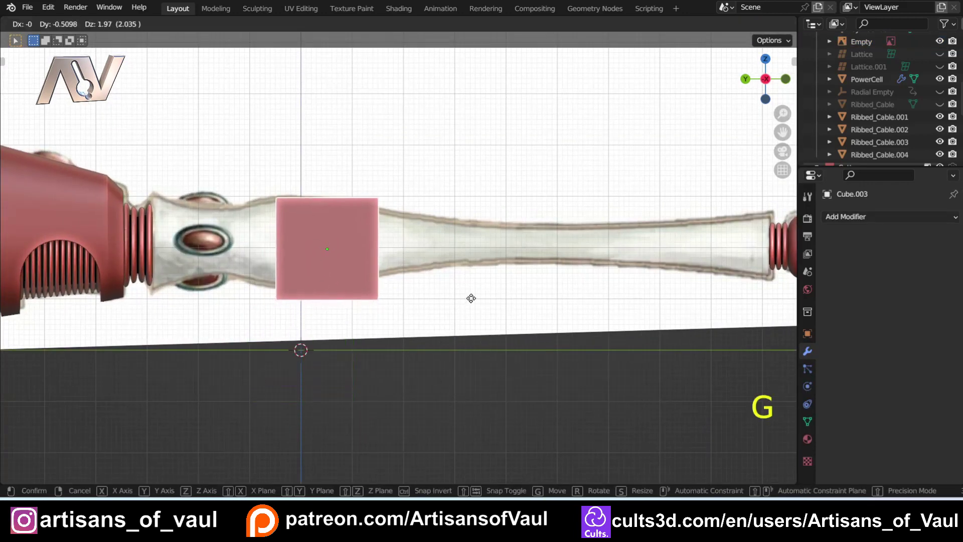
left_click(472, 298)
key("shift+z")
Step: Stretch the cube along Y and slide it about -2.93 in Y over the reference shaft
middle_click_drag(393, 326, 433, 328, "shift")
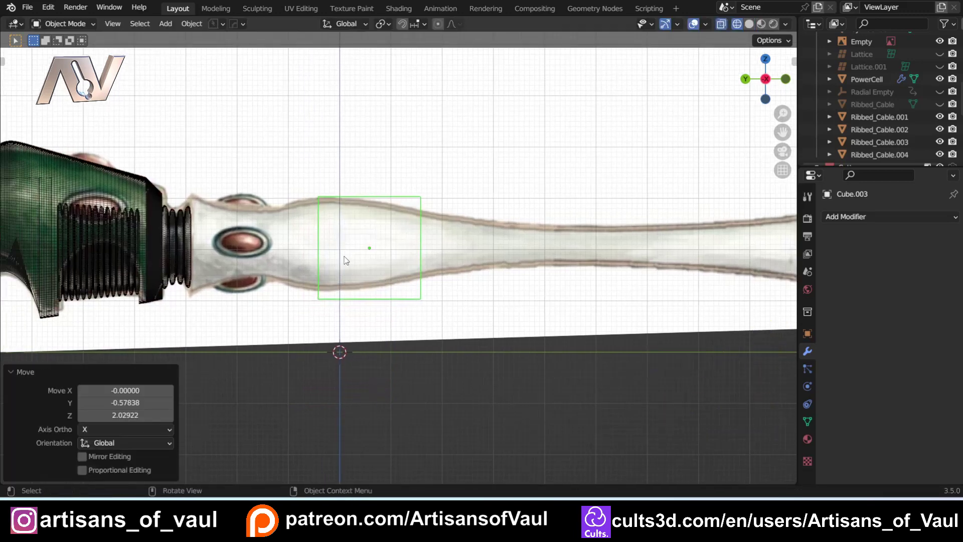
scroll(402, 273, "down", 5)
scroll(266, 238, "up", 2)
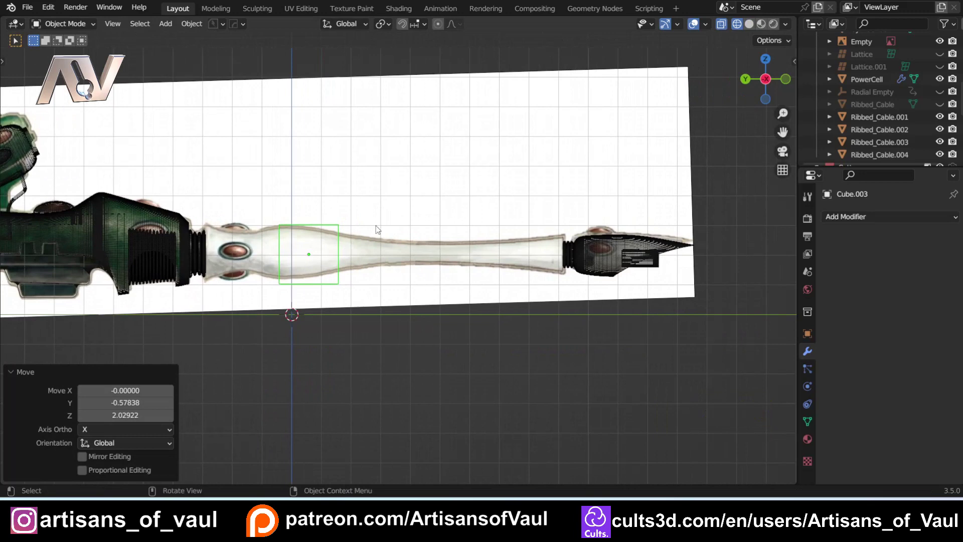
middle_click_drag(312, 250, 378, 264, "shift")
scroll(394, 260, "up", 2)
key("s")
middle_click(465, 266)
left_click(144, 282)
key("g")
middle_click(241, 287)
left_click(325, 289)
Step: Lengthen the block to a Y scale of about 6.06 and shift it 0.35 in Y to span between the ribbed joints
key("s")
middle_click(458, 296)
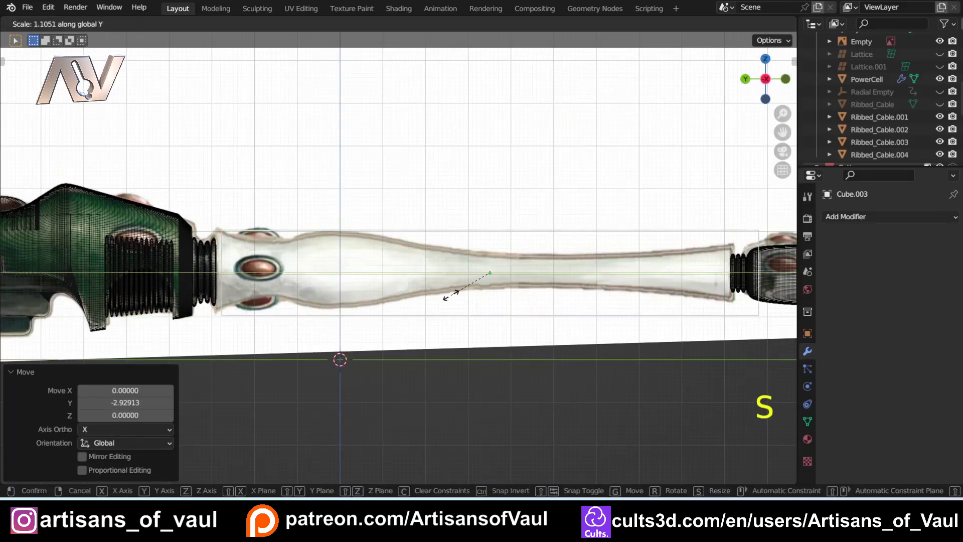
left_click(445, 298)
key("g")
key("y")
left_click(439, 302)
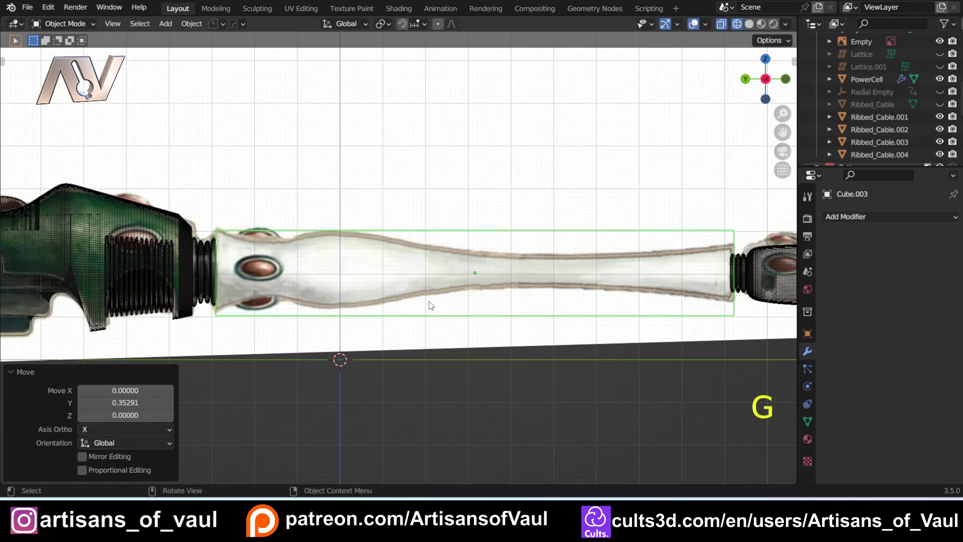
Step: Return to solid shading and add a level 3 subdivision modifier to the stretched block
key("shift+z")
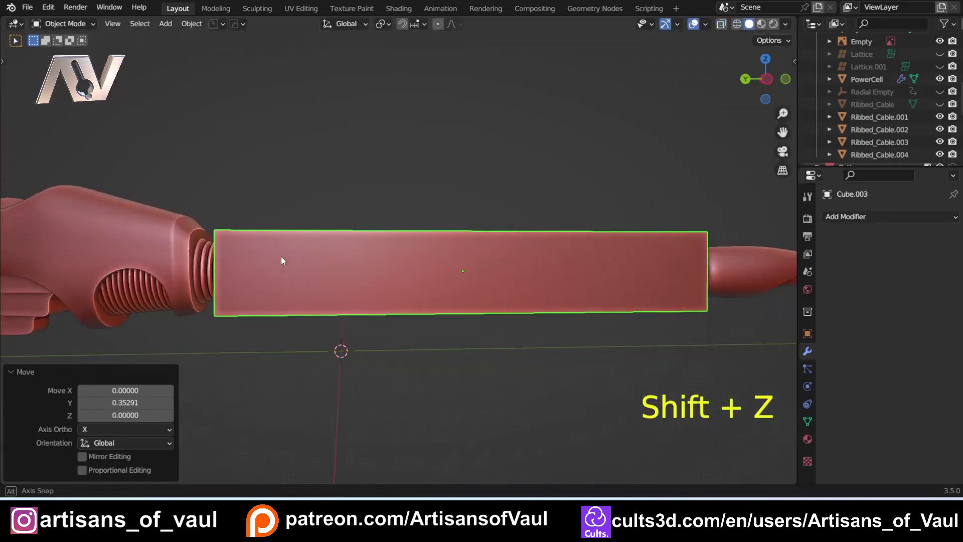
middle_click_drag(282, 257, 341, 272)
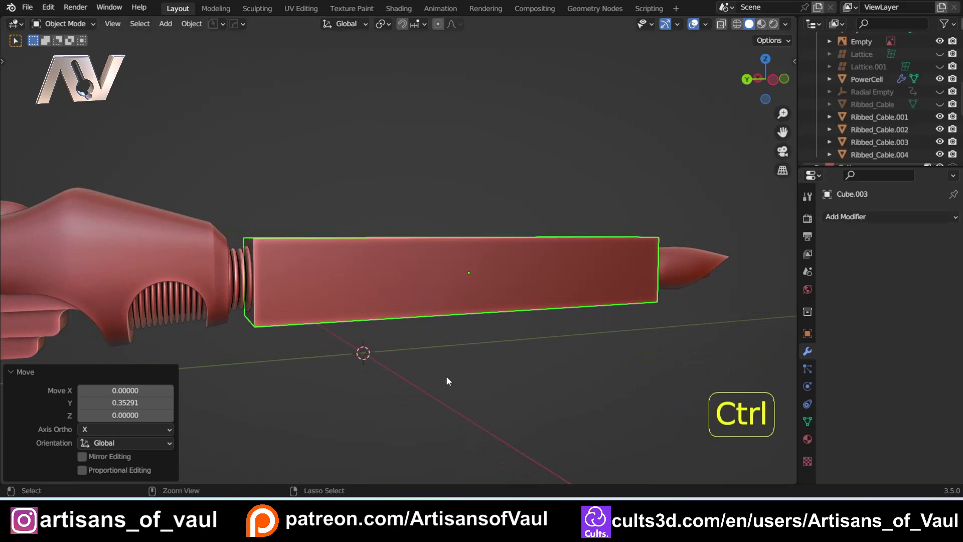
key("ctrl+3")
scroll(480, 263, "up", 3)
middle_click_drag(478, 274, 515, 271)
scroll(404, 269, "down", 2)
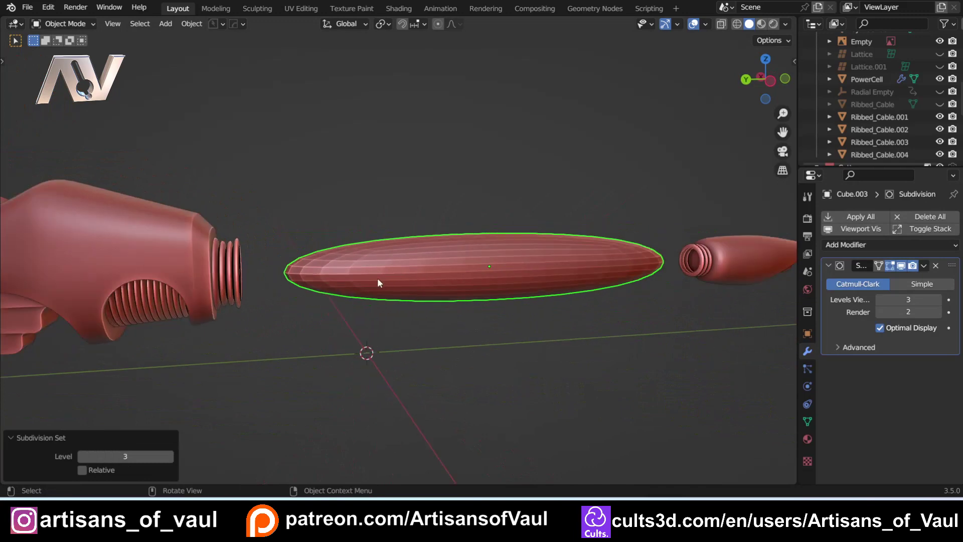
Step: Fully crease the four edges of the block's end face nearest the gun body in Edit Mode
key("Tab")
left_click(328, 359)
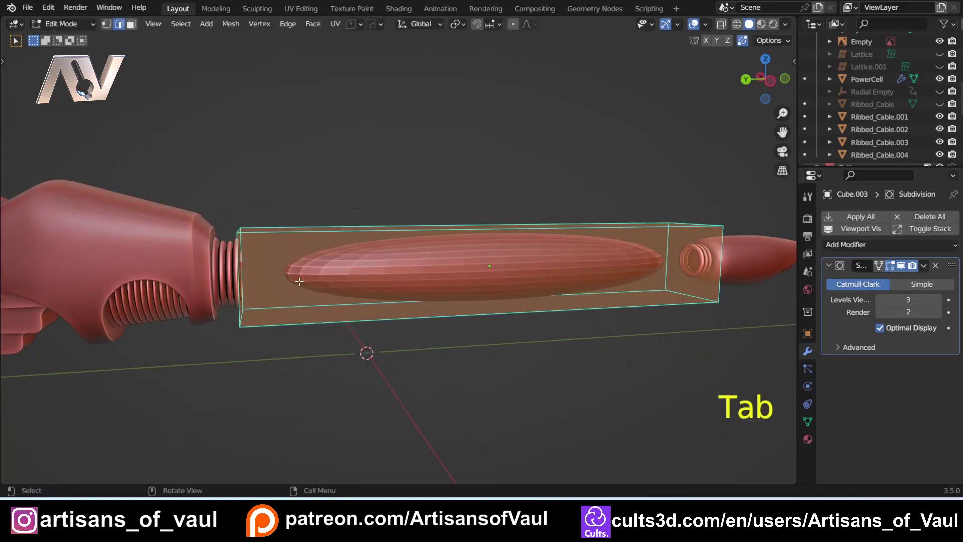
scroll(241, 250, "up", 2)
middle_click_drag(239, 249, 276, 241)
left_click(191, 238)
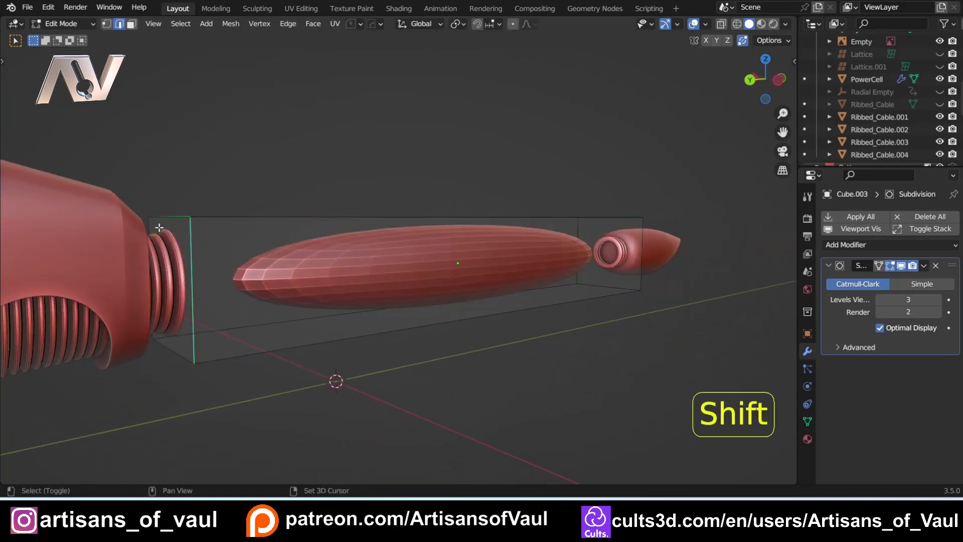
middle_click_drag(150, 238, 170, 248)
left_click(190, 361, "shift")
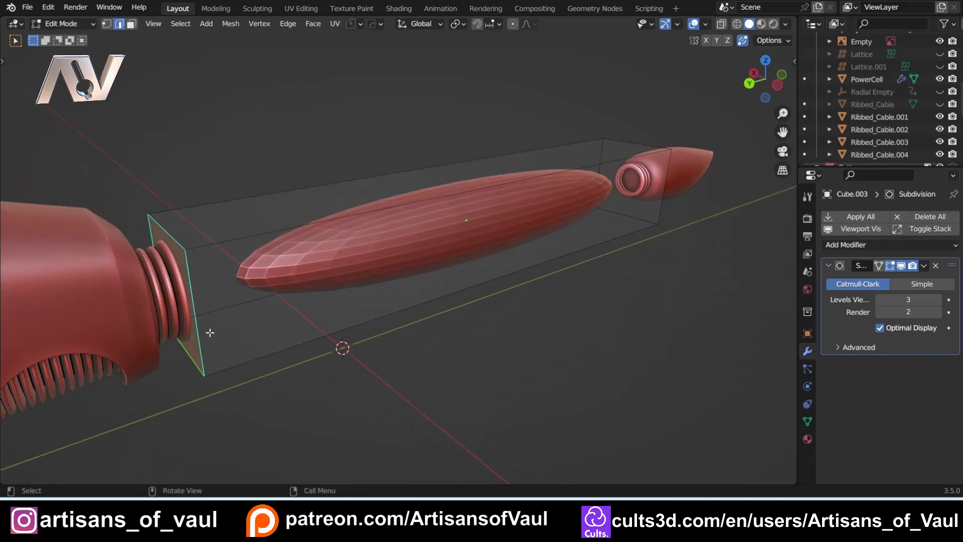
middle_click_drag(206, 340, 213, 295)
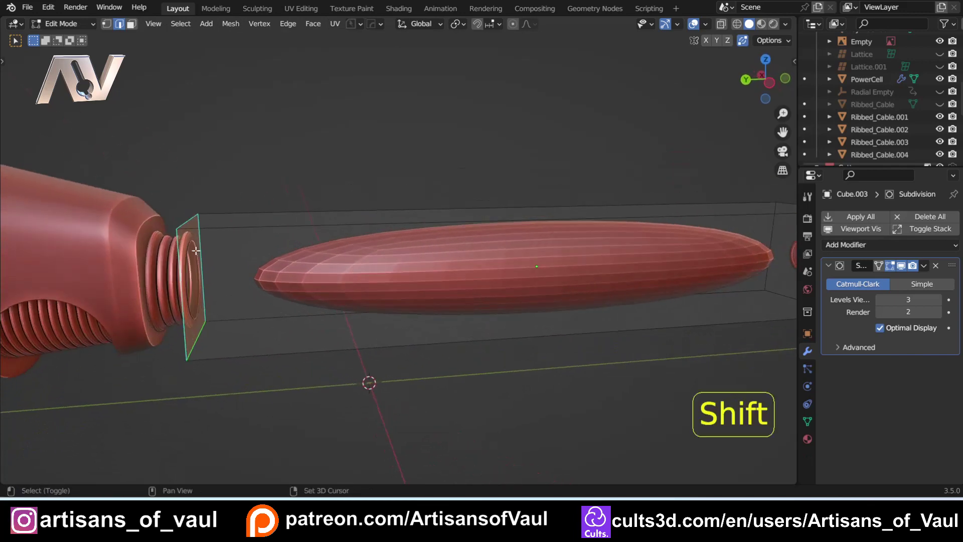
key("shift+e")
left_click(537, 270)
Step: Crease the four edges of the block's opposite end face, next to the pointed tip, to 1.00
middle_click_drag(597, 247, 569, 235, "shift")
left_click(580, 212, "shift")
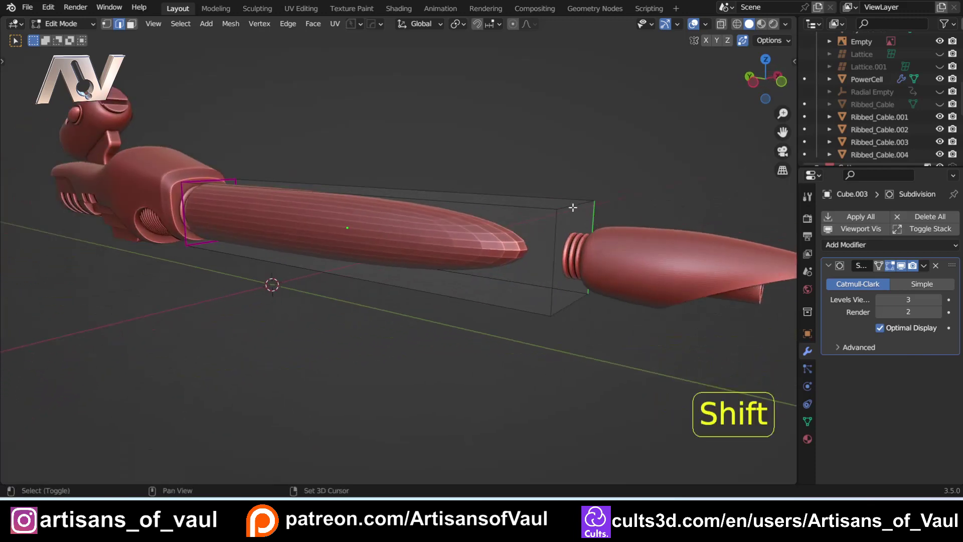
left_click(561, 309, "shift")
left_click(551, 299, "shift")
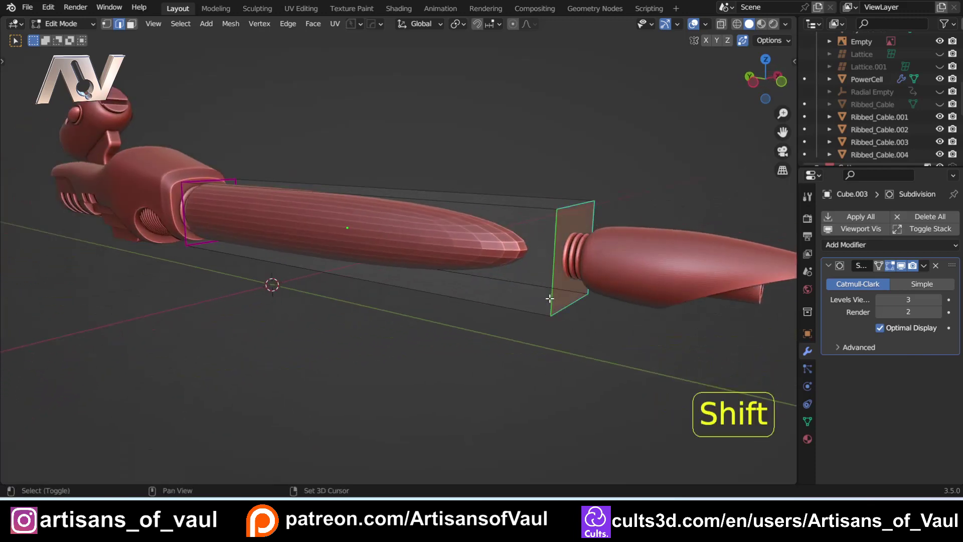
key("shift+e")
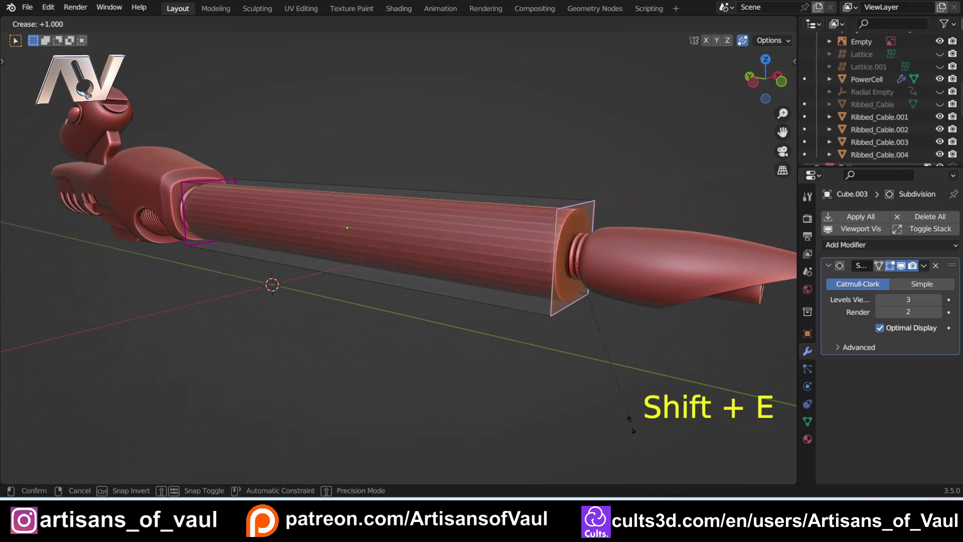
left_click(659, 56)
key("n")
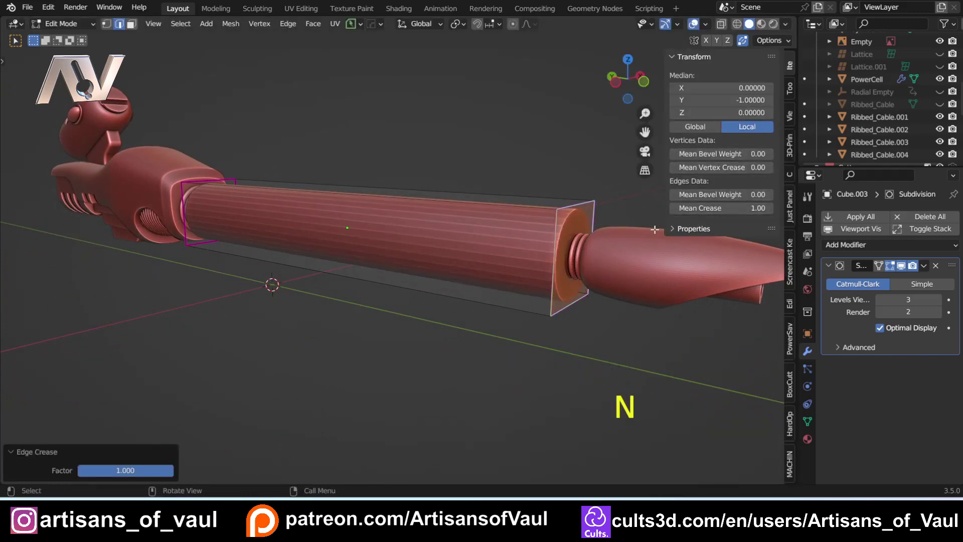
mouse_move(737, 208)
left_mouse_down()
mouse_move(589, 208)
mouse_move(748, 208)
left_mouse_up()
Step: Raise the subdivision viewport level to 5 and return to Object Mode with the side view in wireframe
middle_click_drag(251, 310, 350, 315)
middle_click_drag(190, 324, 255, 333, "shift")
left_click(628, 80)
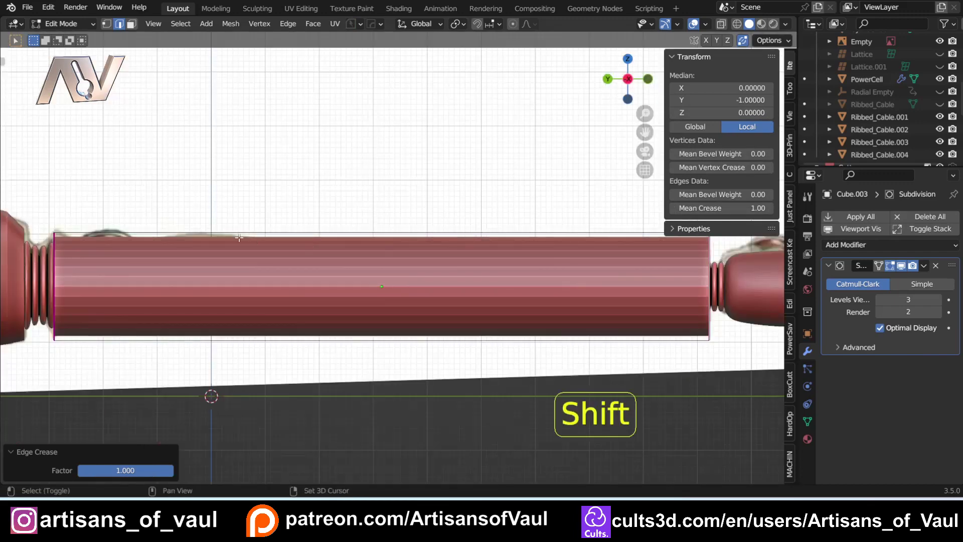
middle_click_drag(256, 240, 383, 196, "shift")
left_click(938, 300)
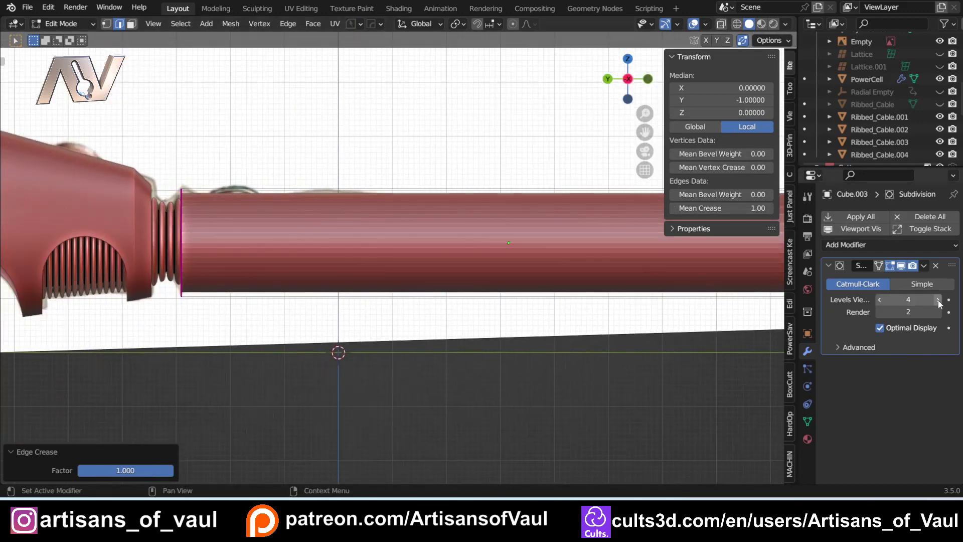
key("shift+z")
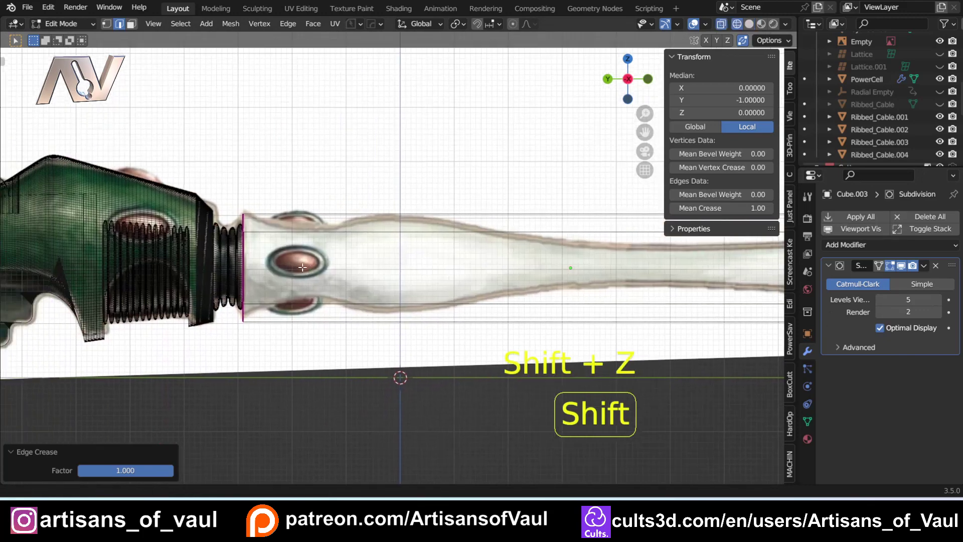
key("Tab")
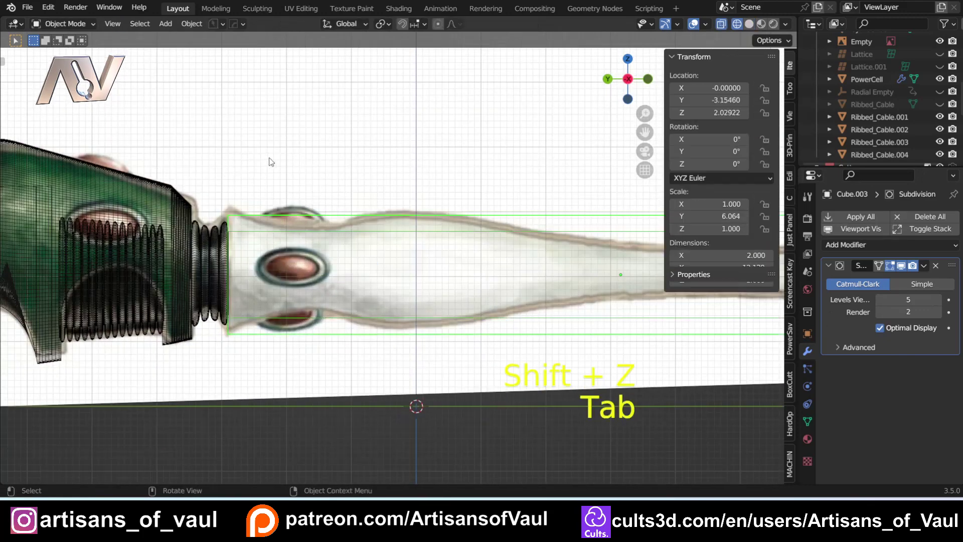
Step: Scale the block in X and Z, excluding Y, to about 1.17 on both axes against the shaft reference
middle_click_drag(436, 209, 351, 235, "shift")
key("s")
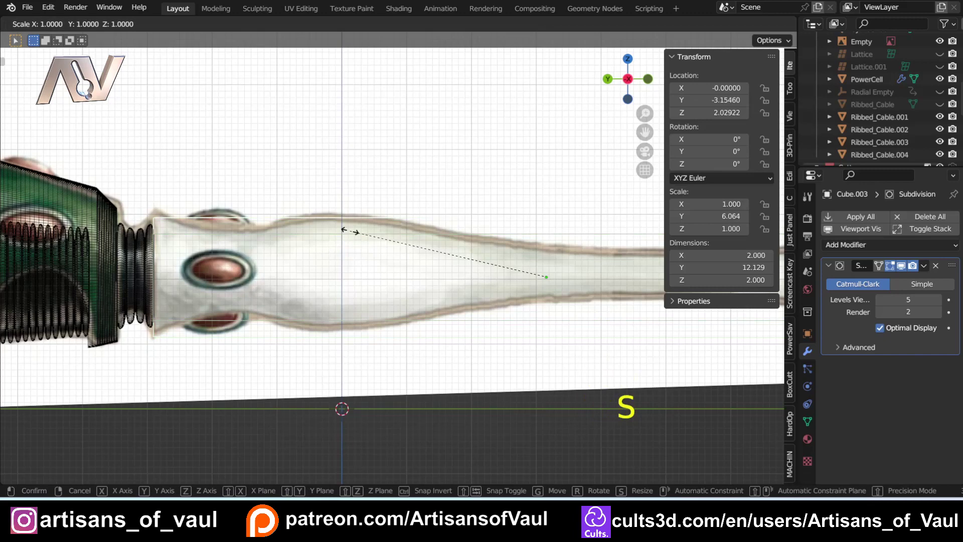
key("shift")
key("shift+y")
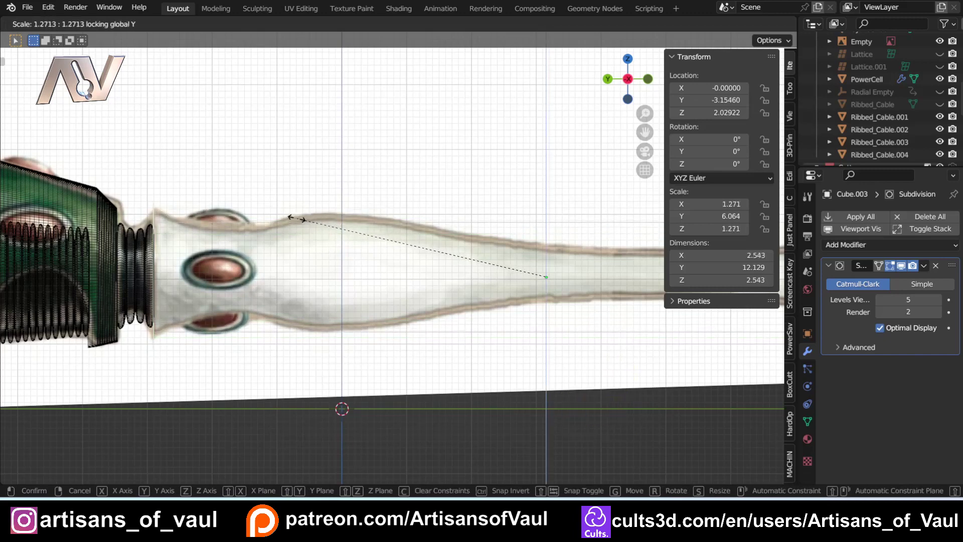
left_click(296, 230)
key("shift+z")
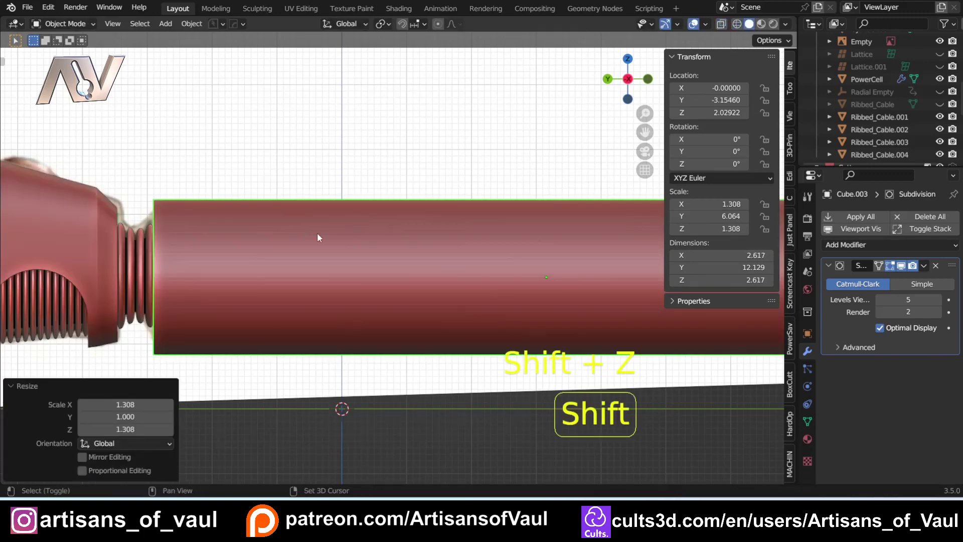
key("s")
key("shift+y")
left_click(382, 246)
scroll(382, 246, "down", 2)
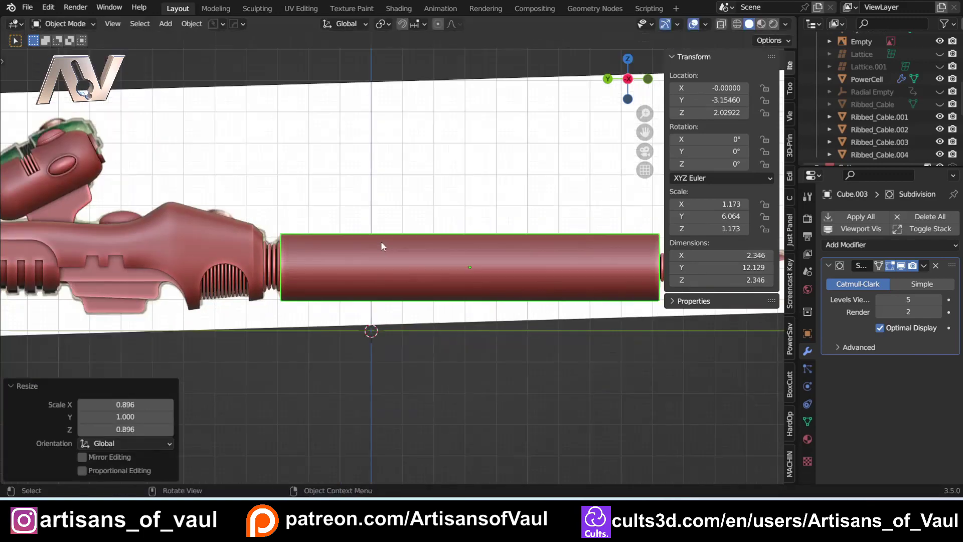
Step: Hide the sidebar and, in Edit Mode, add a loop cut at the gun-body end of the block, level with the oval gems
middle_click_drag(604, 259, 358, 222, "shift")
middle_click_drag(153, 237, 369, 255, "shift")
key("Tab")
left_click(398, 340)
scroll(387, 308, "up", 3)
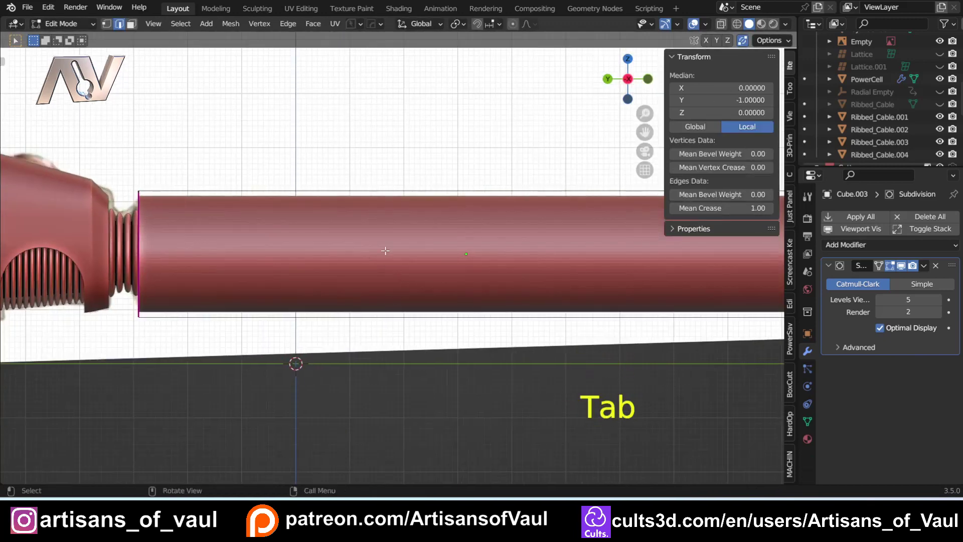
key("n")
key("shift+z")
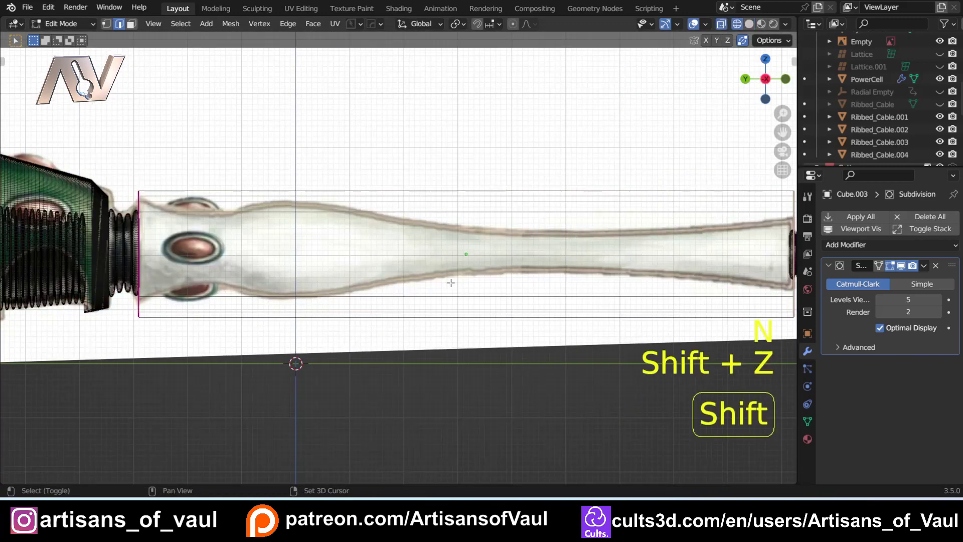
middle_click_drag(414, 226, 503, 229, "shift")
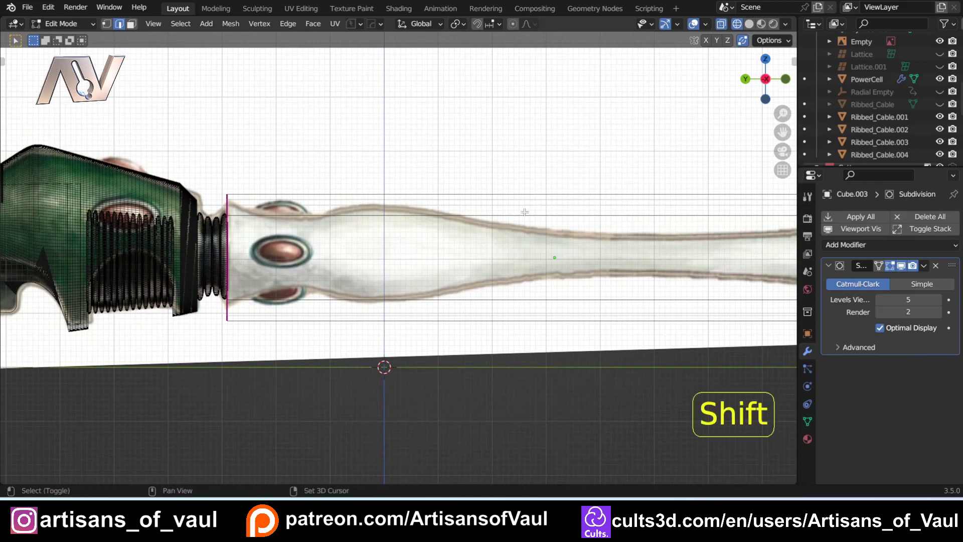
key("ctrl+r")
left_click(555, 231)
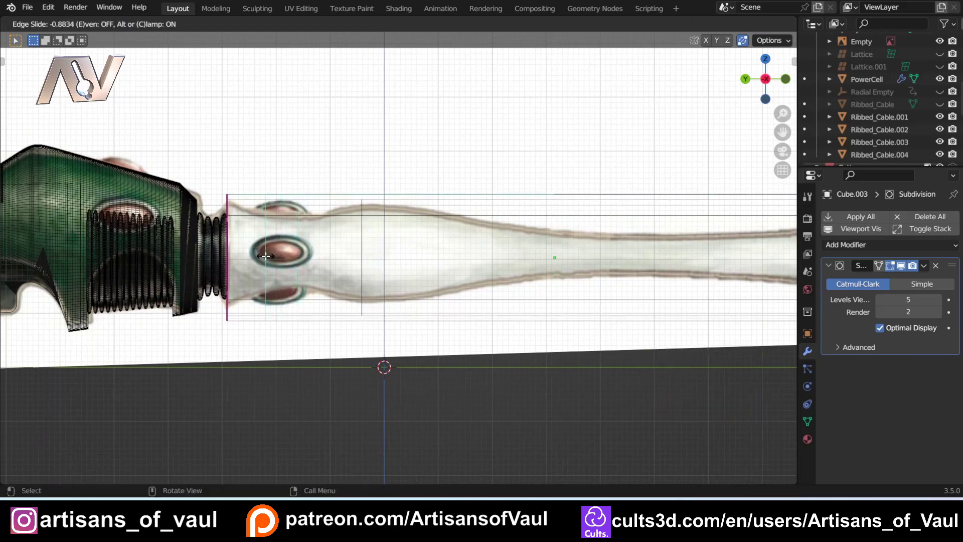
left_click(292, 259)
key("Tab")
key("Tab")
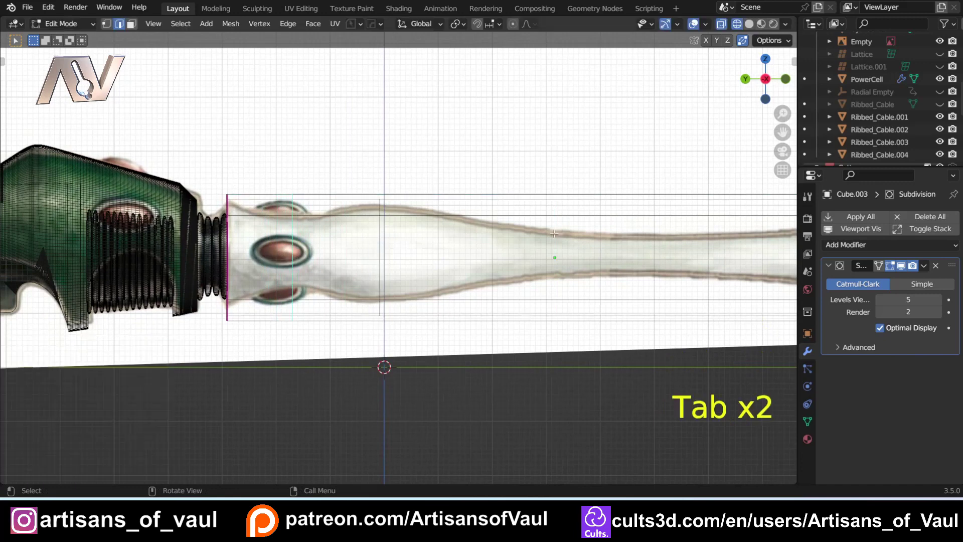
Step: Shrink the new loop to form the shaft's narrow neck and scale the whole object to about 0.97, excluding Y
key("s")
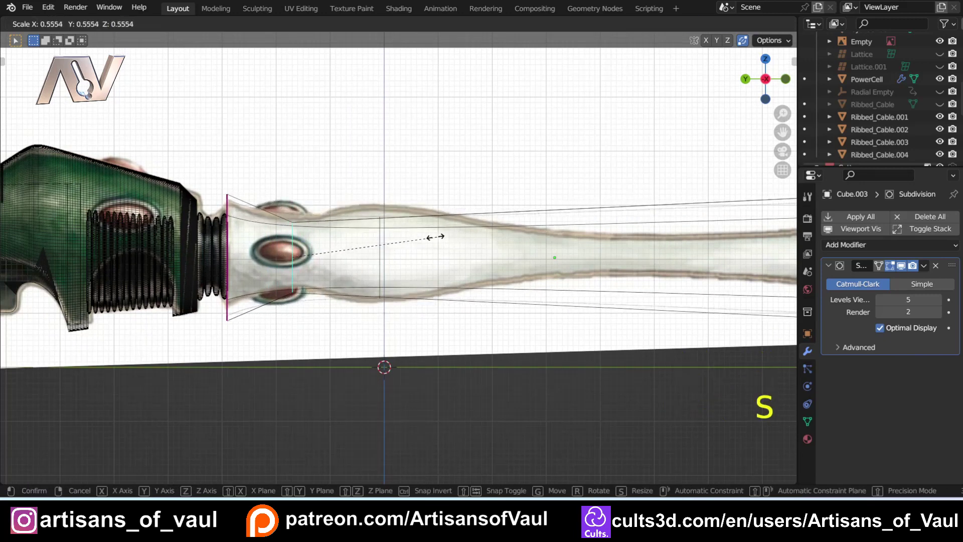
left_click(401, 236)
scroll(343, 234, "up", 3)
middle_click_drag(342, 234, 390, 260, "shift")
key("s")
key("shift+y")
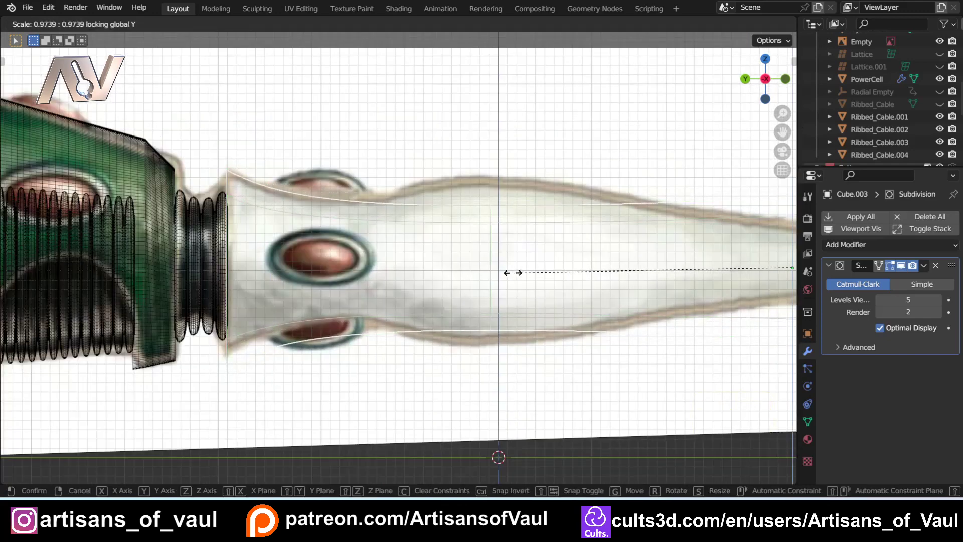
left_click(507, 273)
Step: Add a loop cut at the reference's bulge with factor 0.728 and bevel it about 0.139 wide into two loops
key("shift+z")
middle_click_drag(471, 267, 373, 229, "shift")
key("Tab")
left_click(404, 300)
key("shift+z")
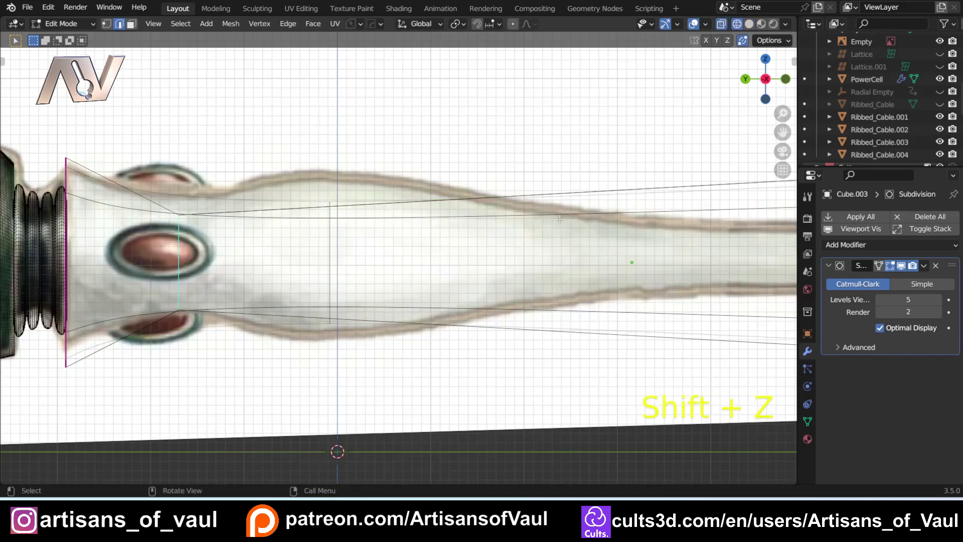
key("ctrl+r")
left_click(658, 212)
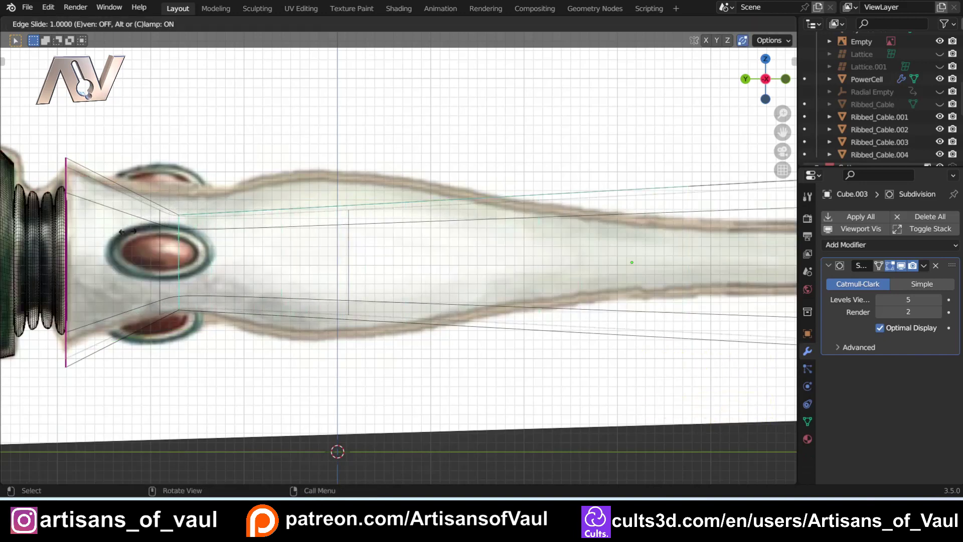
left_click(287, 235)
key("ctrl+b")
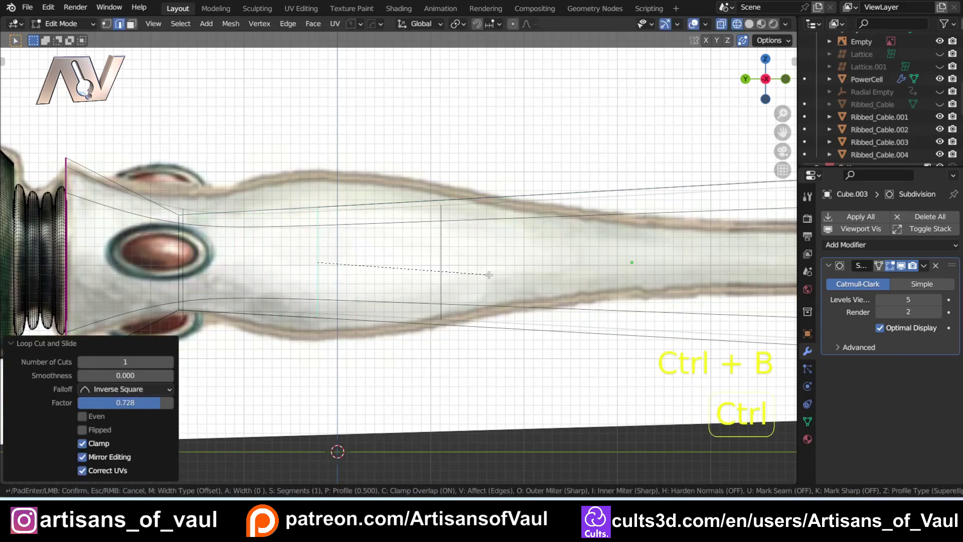
left_click(540, 272)
Step: Scale the bevelled bulge section by 1.565, move it about -0.56 along Y, and enlarge it again by about 1.2
key("s")
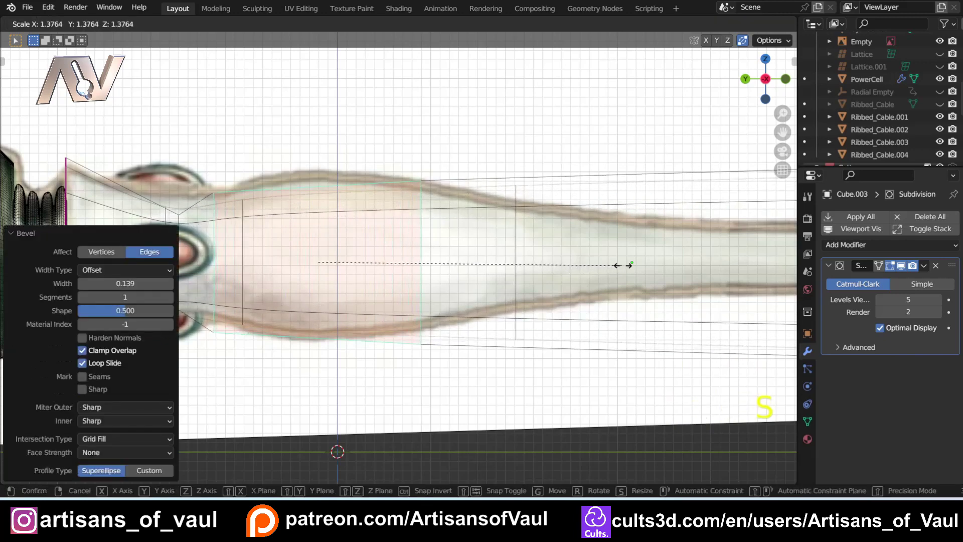
left_click(647, 265)
key("shift+z")
middle_click_drag(254, 259, 323, 250, "shift")
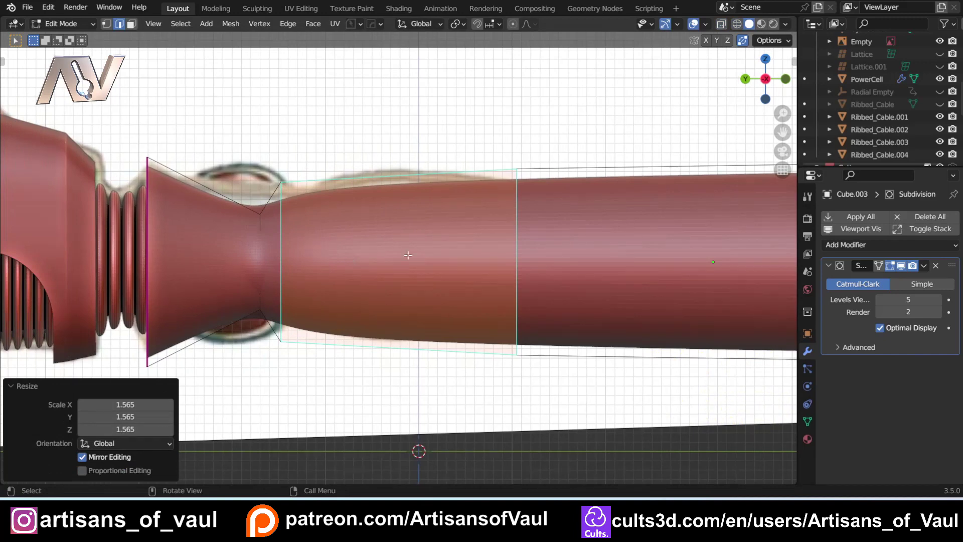
key("g")
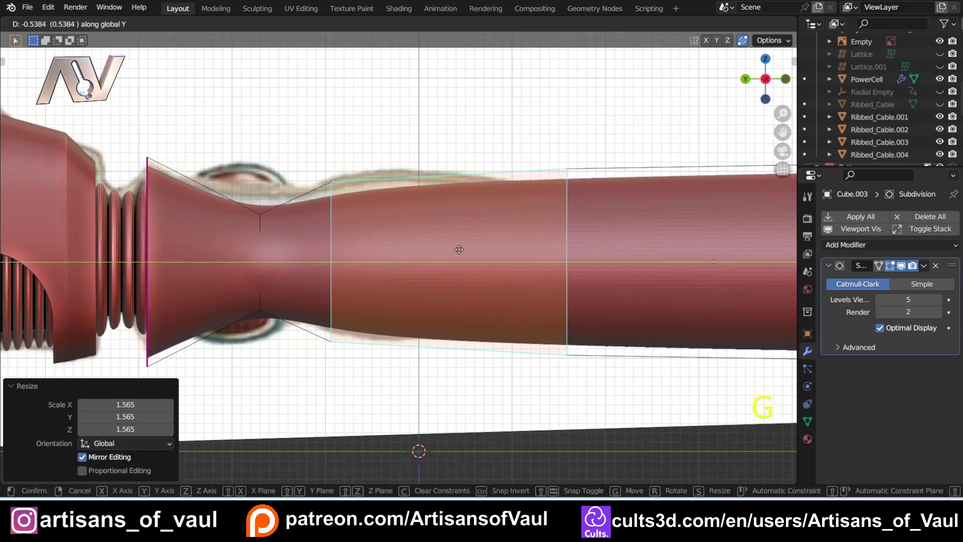
left_click(460, 249)
key("s")
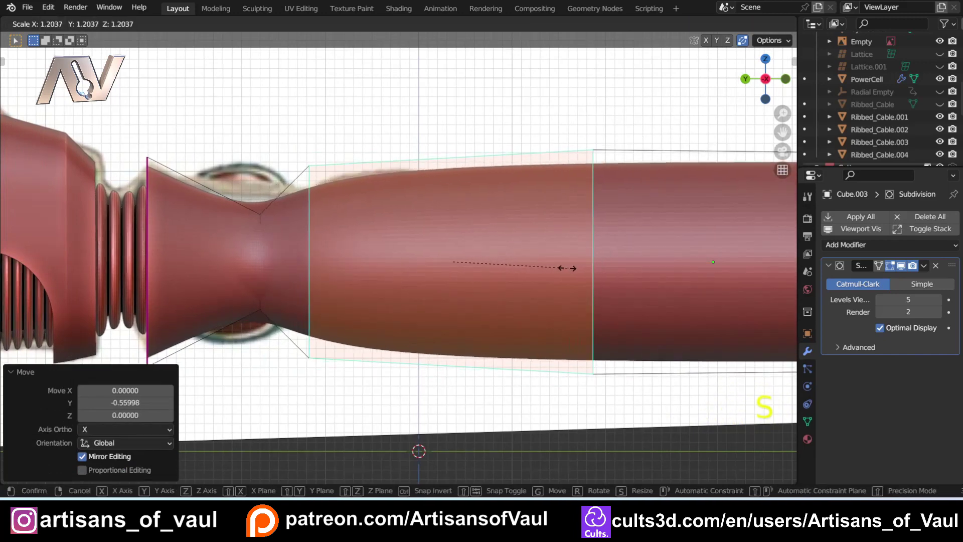
left_click(568, 268)
Step: Move the bulge's tip-side loop about 0.90 along Y toward the gun body and shrink it slightly
middle_click_drag(507, 238, 439, 227, "shift")
key("shift+z")
key("shift+z")
left_click_drag(481, 99, 565, 404)
key("shift+z")
key("shift+z")
middle_click_drag(650, 304, 637, 304, "shift")
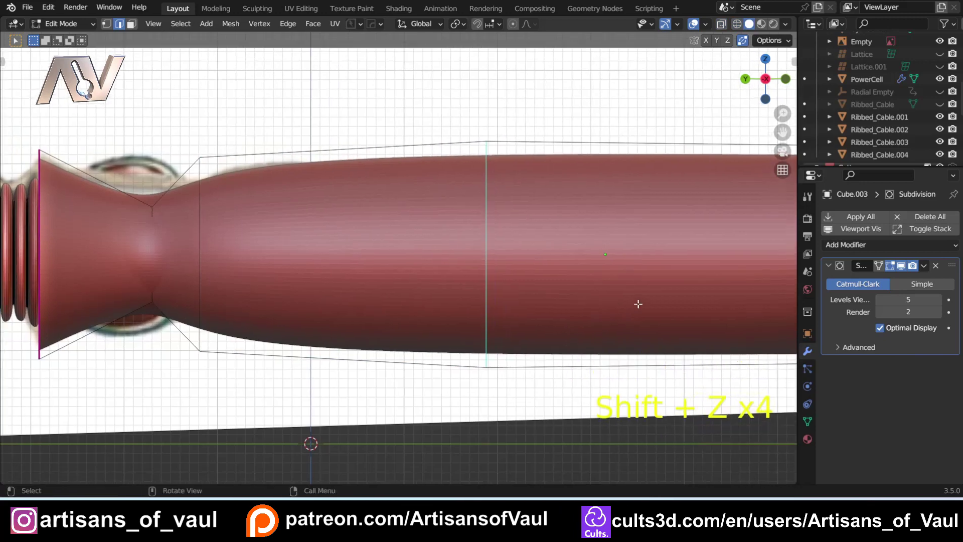
key("g")
left_click(552, 304)
key("s")
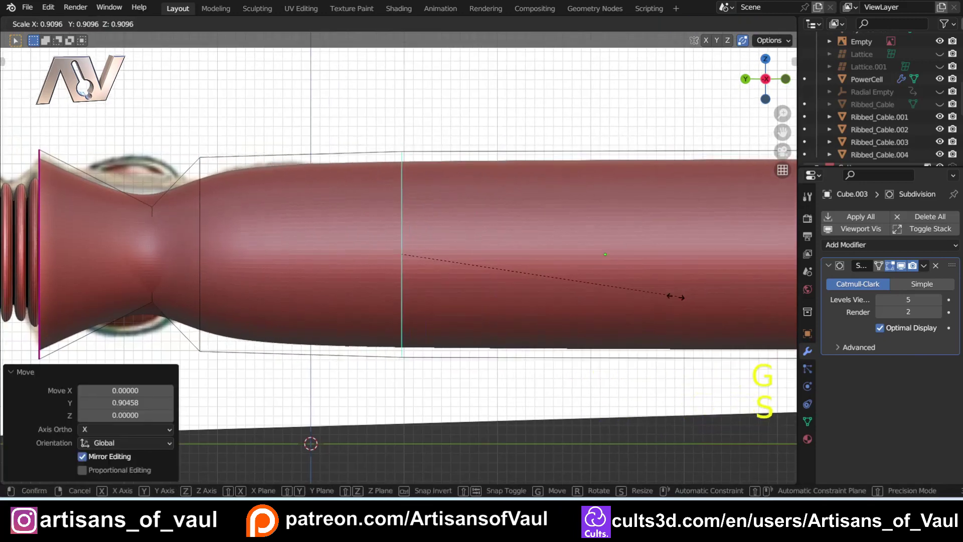
left_click(652, 301)
Step: Add the bulge's gun-side loop to the selection and scale both loops by 1.055
middle_click_drag(308, 262, 434, 263, "shift")
key("shift+z")
left_click_drag(299, 121, 356, 378, "shift")
key("shift+z")
key("s")
left_click(470, 303)
Step: Add a loop cut with factor 0.105 across the shaft's slim section between the bulge and the pointed tip
scroll(501, 318, "down", 3)
middle_click_drag(501, 318, 215, 288, "shift")
key("shift+z")
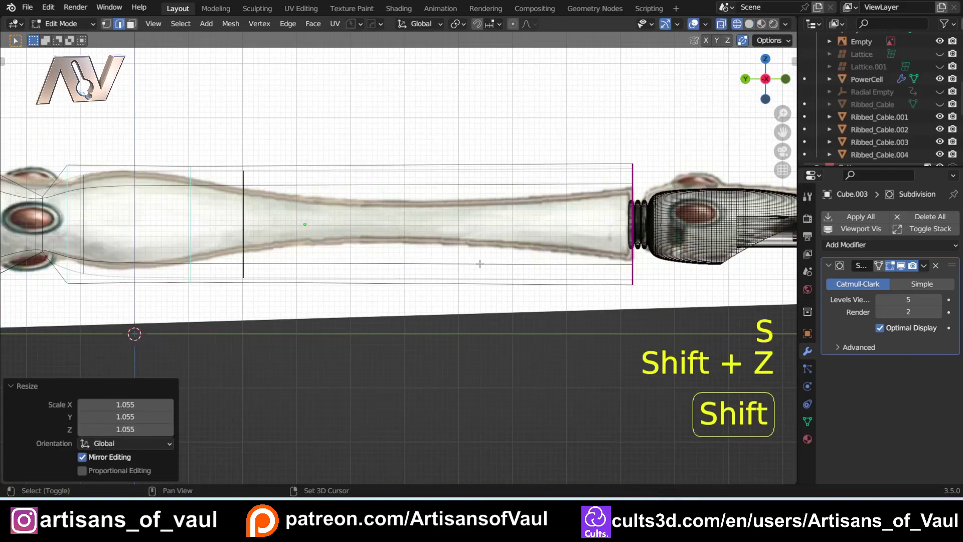
middle_click_drag(480, 265, 443, 269, "shift")
key("shift+z")
key("shift+z")
key("ctrl+r")
left_click(431, 211)
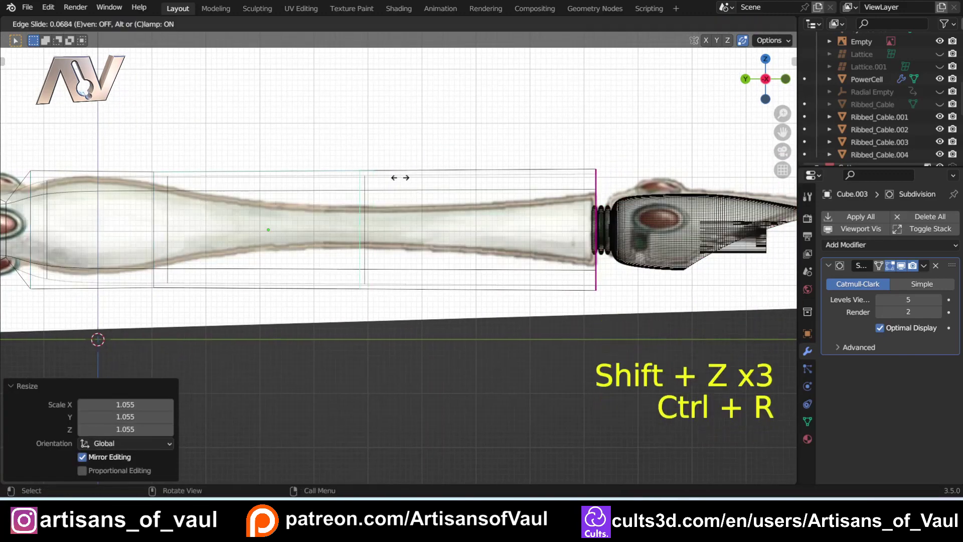
left_click(471, 226)
Step: Bevel the slim-section loop 0.185 wide and scale the resulting band by 0.349 to fit the narrow waist
key("ctrl+b")
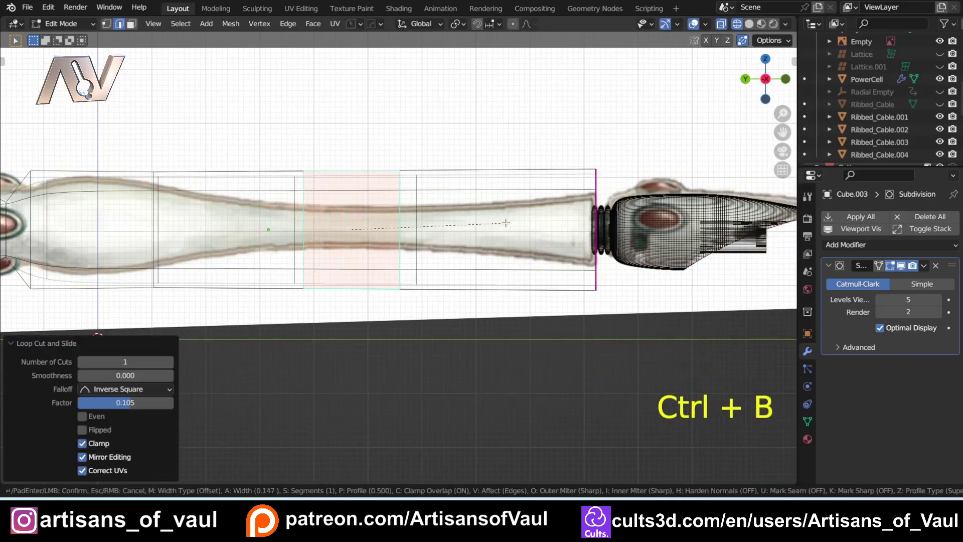
left_click(572, 226)
key("s")
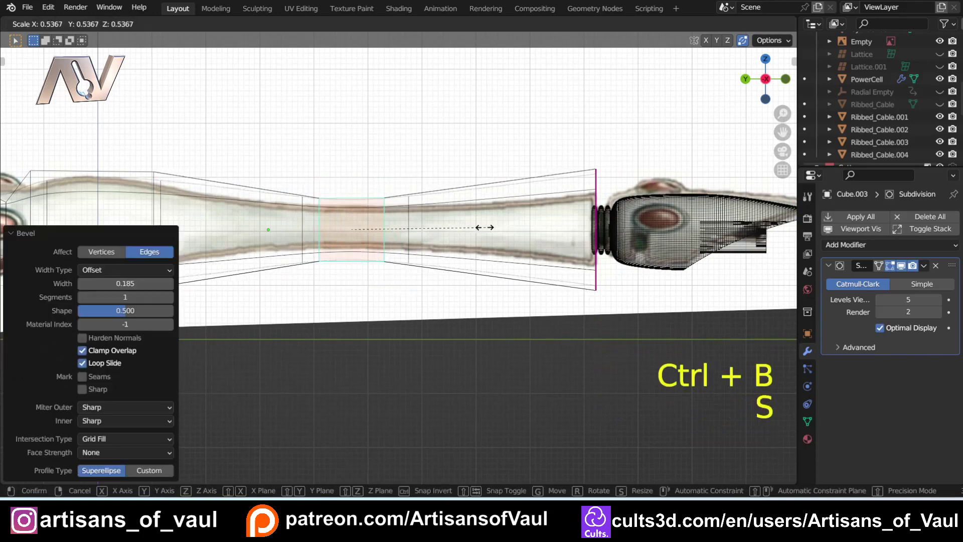
left_click(432, 237)
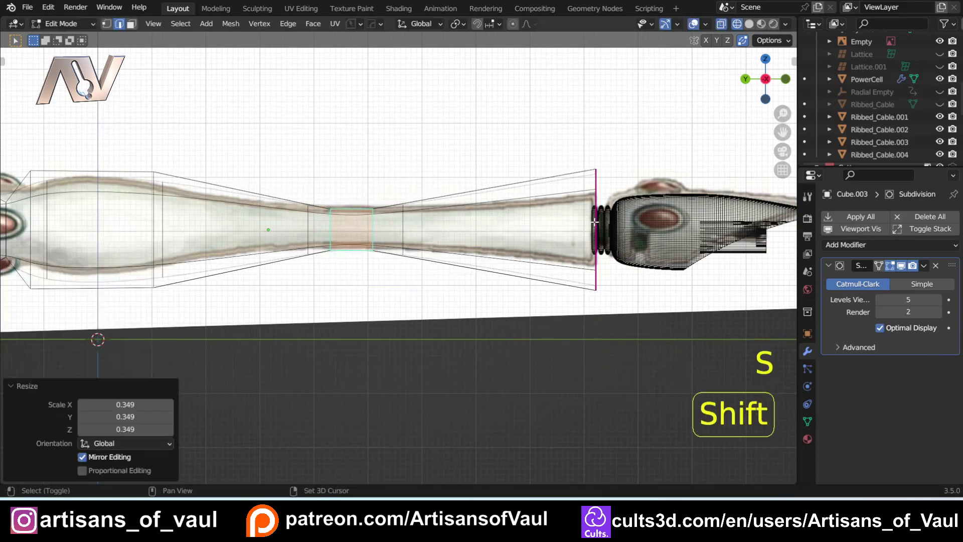
Step: Select the shaft's end edges next to the pointed tip and scale them by 0.632 to match the reference
key("shift+z")
middle_click_drag(524, 202, 421, 194, "shift")
key("shift+z")
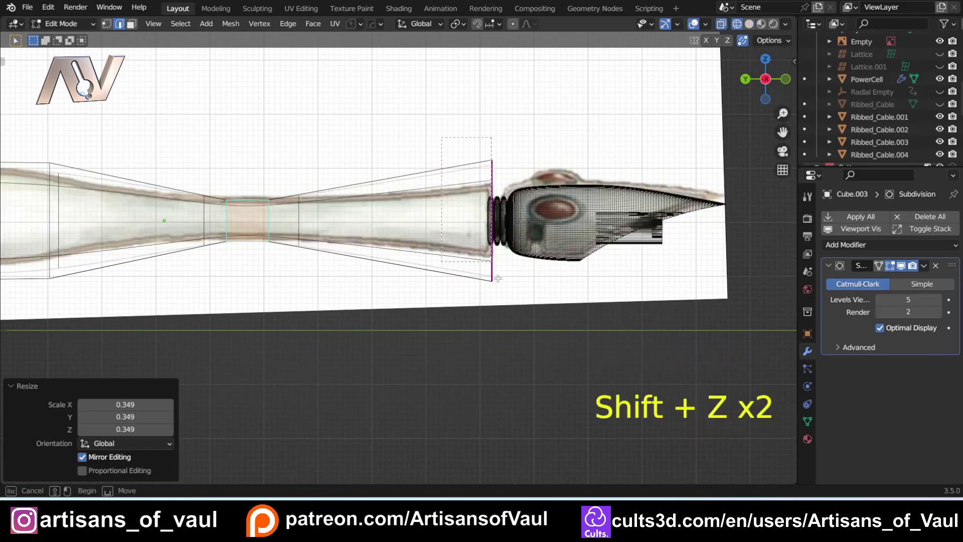
left_click(505, 314)
key("shift+z")
middle_click_drag(505, 210, 416, 225, "shift")
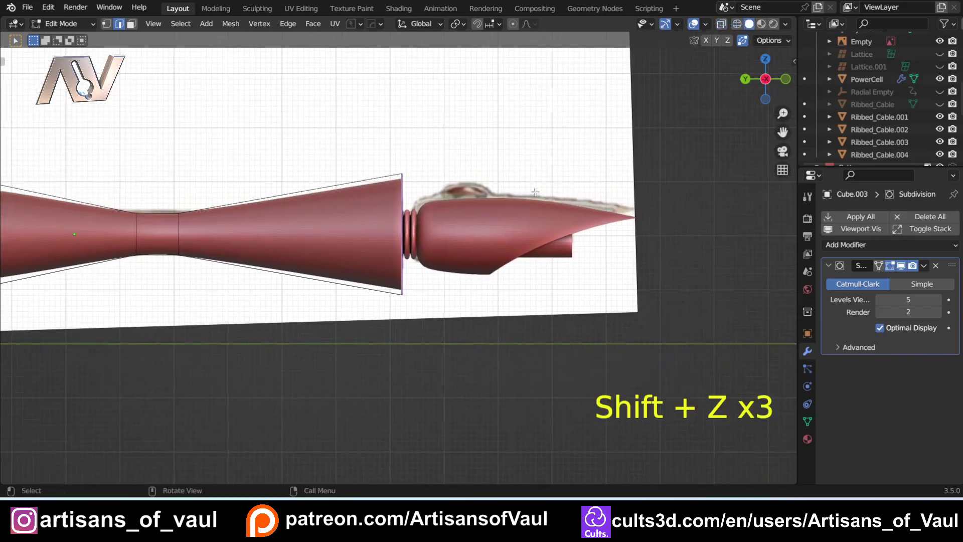
key("s")
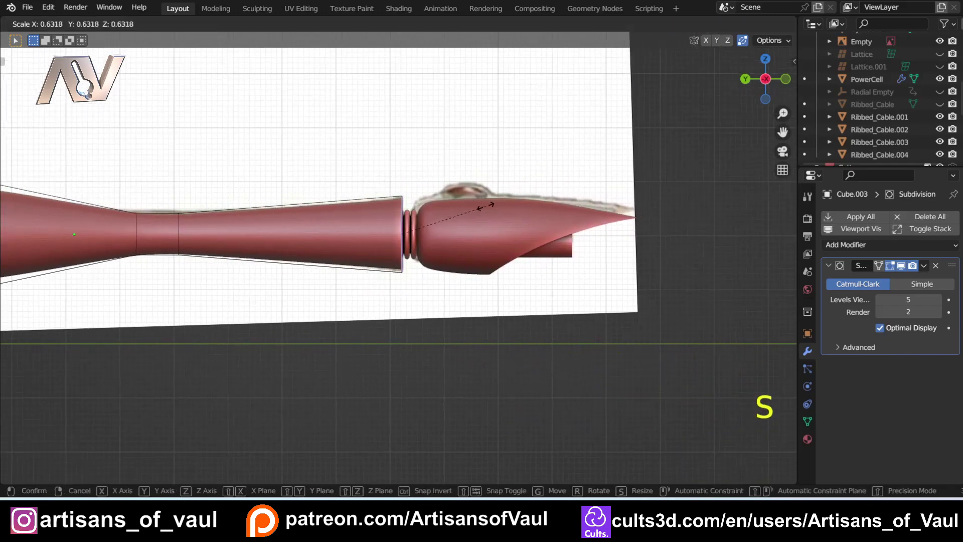
left_click(481, 200)
Step: Add a loop cut with factor 0.244 between the waist and the tip end, shrink it slightly, and return to Object Mode
key("shift+z")
mouse_move(275, 233)
middle_mouse_down("shift")
mouse_move(329, 241)
mouse_move(398, 215)
middle_mouse_up("shift")
key("shift+z")
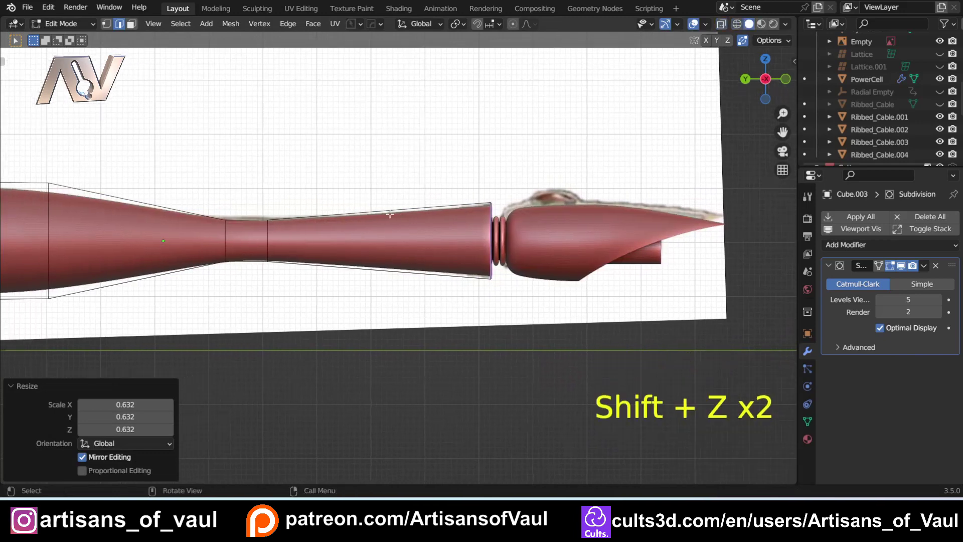
key("ctrl+r")
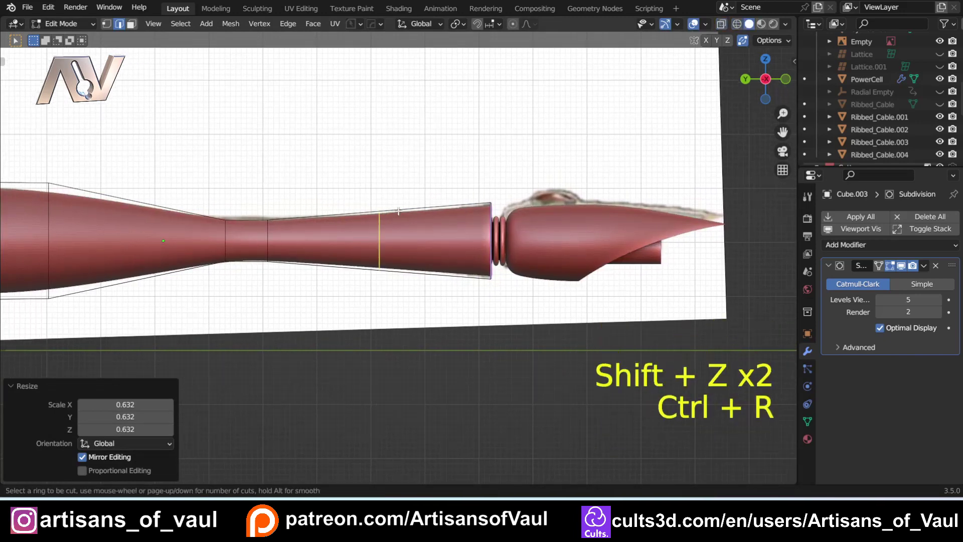
left_click(396, 212)
left_click(422, 214)
key("s")
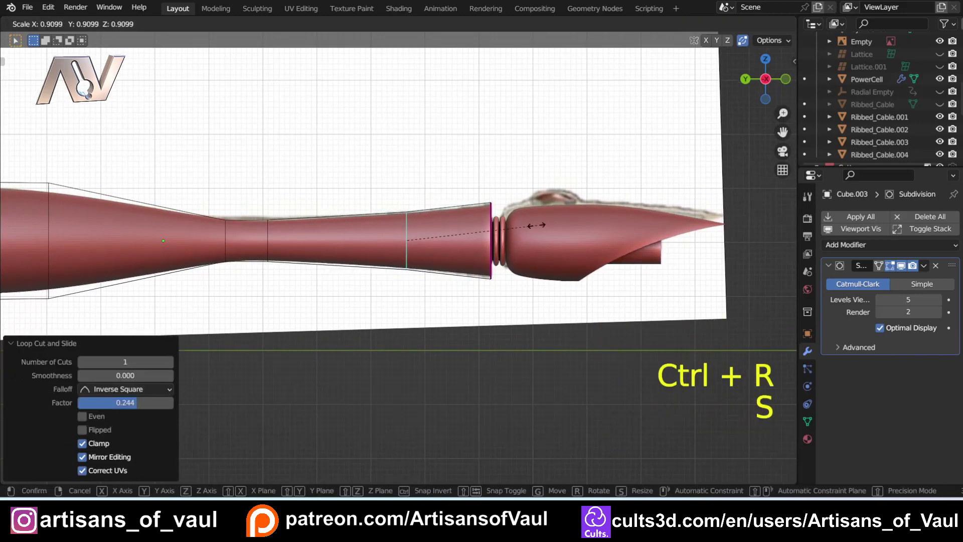
left_click(480, 255)
key("Tab")
left_click(484, 179)
Step: Examine the shaft's overall shape in perspective and its surface smoothness up close around the neck
scroll(381, 322, "down", 4)
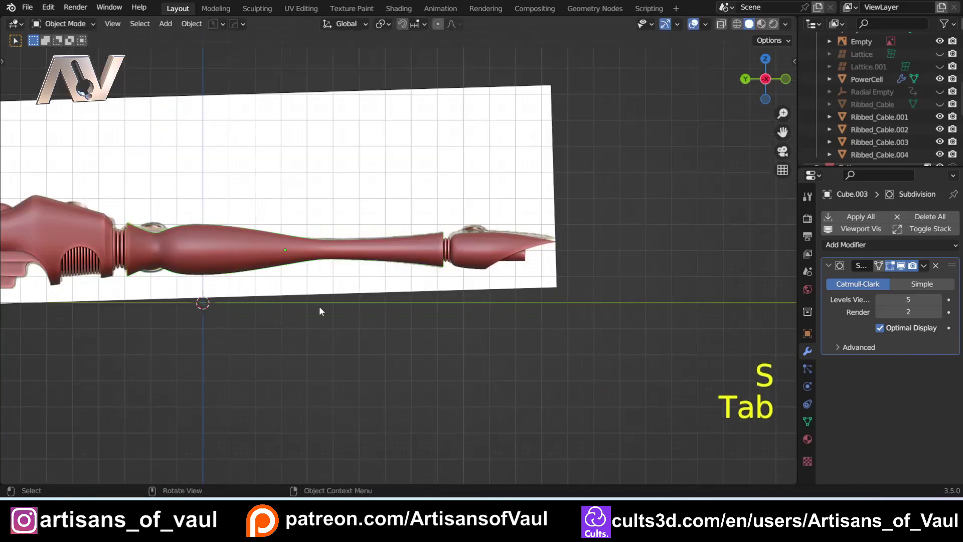
middle_click_drag(297, 302, 383, 305, "shift")
middle_click_drag(420, 272, 376, 301)
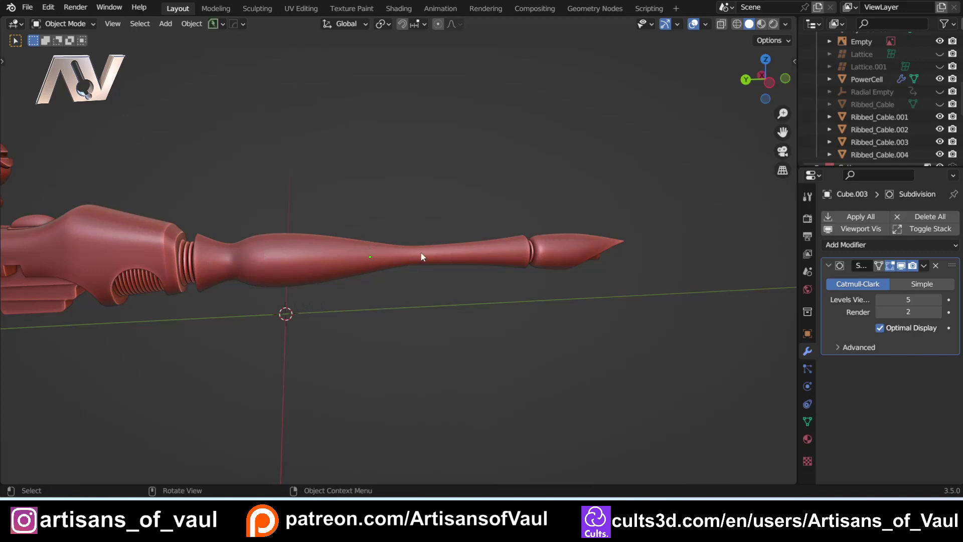
middle_click_drag(231, 264, 381, 328, "shift")
scroll(321, 254, "up", 3)
scroll(403, 260, "up", 4)
left_click(381, 328)
scroll(371, 316, "up", 4)
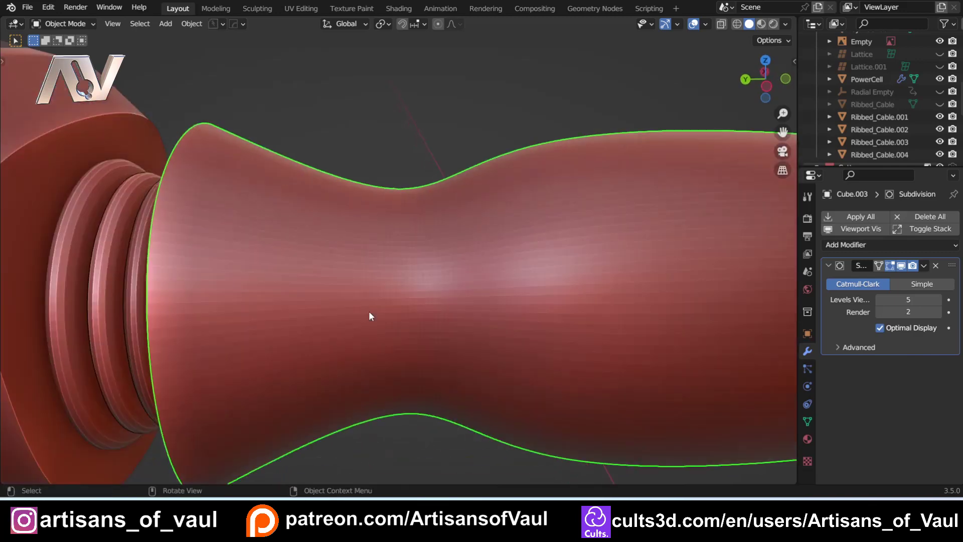
middle_click_drag(449, 290, 365, 274)
scroll(471, 300, "up", 2)
middle_click_drag(472, 300, 452, 304)
Step: Apply the shaft's Subdivision modifier and open its dense mesh for vertex editing
left_click(923, 265)
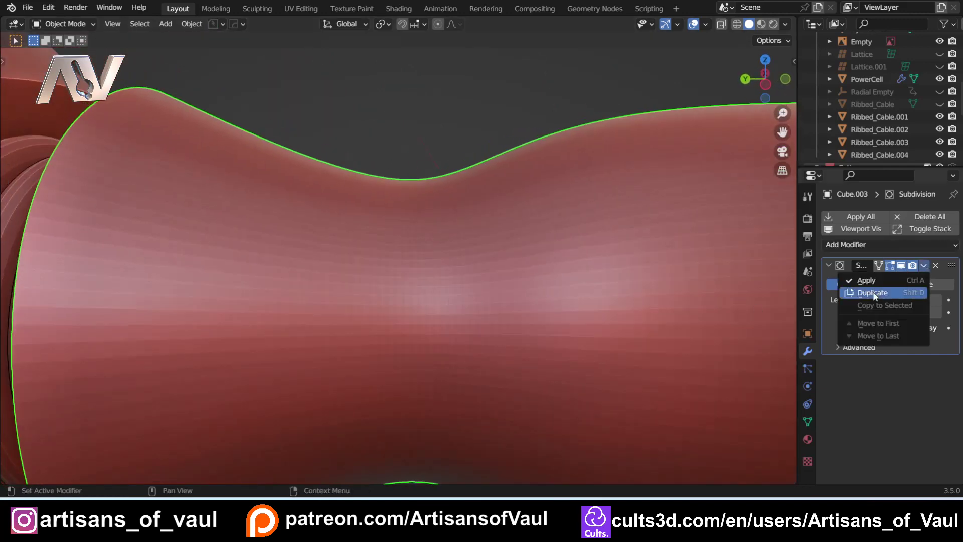
left_click(872, 279)
key("Tab")
left_click(423, 289)
Step: Examine the applied mesh's vertex density along the whole shaft, with everything deselected
scroll(423, 287, "down", 3)
scroll(422, 287, "down", 1)
middle_click_drag(556, 299, 361, 260, "shift")
scroll(554, 274, "down", 3)
middle_click_drag(554, 274, 374, 255, "shift")
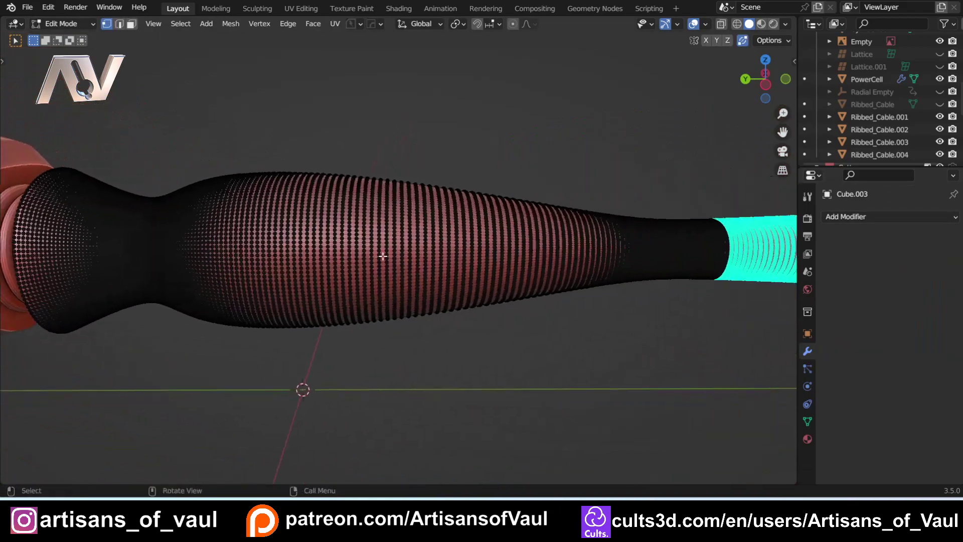
scroll(374, 256, "up", 2)
middle_click_drag(631, 272, 243, 275, "shift")
scroll(500, 264, "up", 2)
scroll(501, 265, "down", 6)
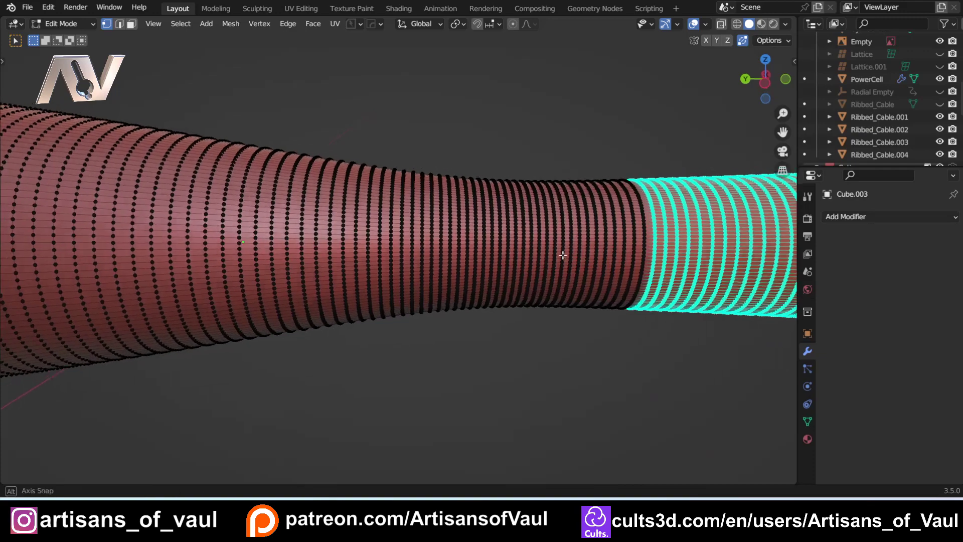
middle_click_drag(512, 240, 437, 260, "shift")
key("alt+a")
scroll(494, 252, "up", 4)
scroll(461, 258, "down", 2)
scroll(462, 258, "up", 3)
middle_click_drag(376, 249, 642, 253, "shift")
scroll(401, 251, "down", 3)
middle_click_drag(251, 240, 632, 253, "shift")
middle_click_drag(236, 266, 310, 245, "shift")
middle_click_drag(481, 274, 327, 253)
scroll(391, 278, "down", 3)
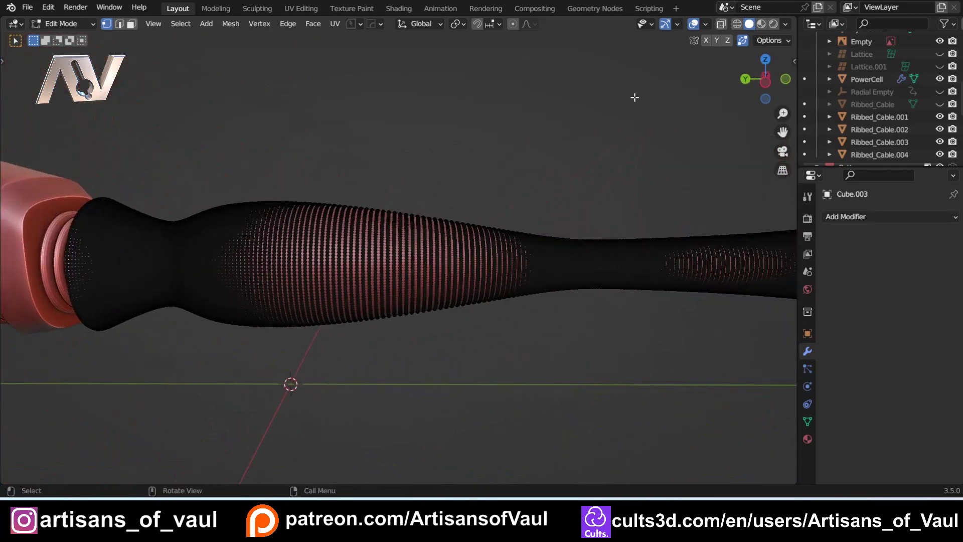
Step: Return to Object Mode and compare the shaft's outline with the reference in the side view, including its tip end
left_click(765, 83)
scroll(516, 234, "down", 4)
key("Tab")
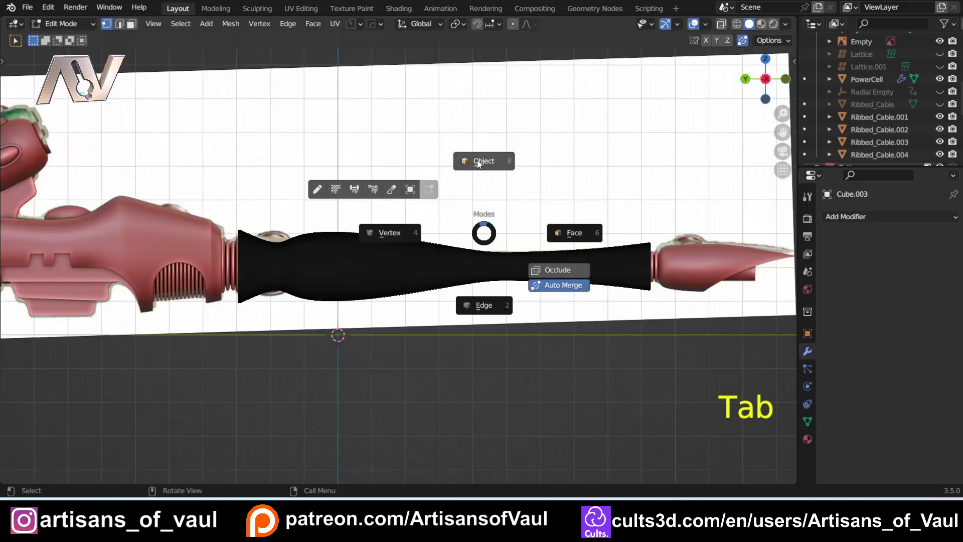
left_click(480, 163)
scroll(452, 277, "up", 1)
scroll(451, 280, "up", 2)
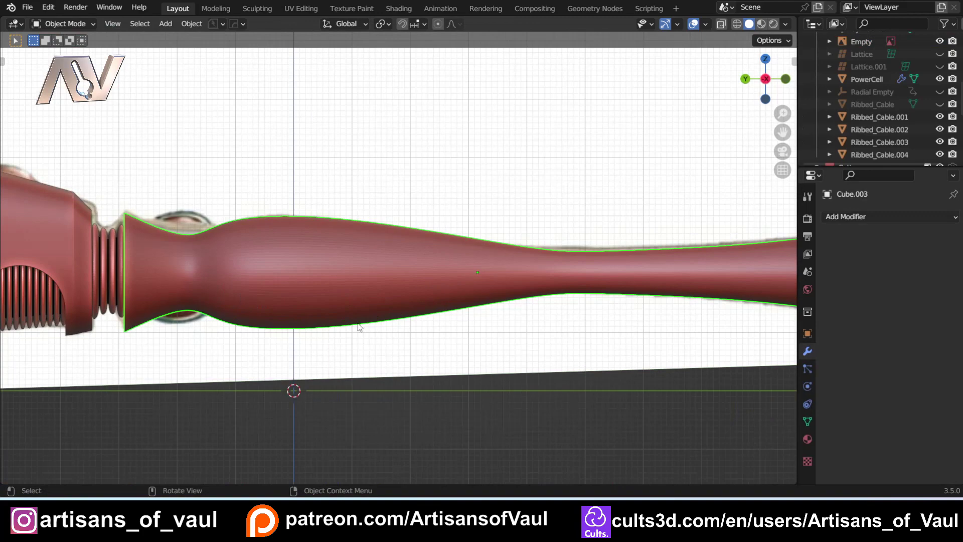
scroll(437, 325, "down", 2)
middle_click_drag(436, 328, 345, 308, "shift")
scroll(346, 308, "up", 4)
middle_click_drag(420, 278, 457, 273, "shift")
Step: Try to bevel the edge loop around the shaft's tip-side end, and return to Object Mode
key("Tab")
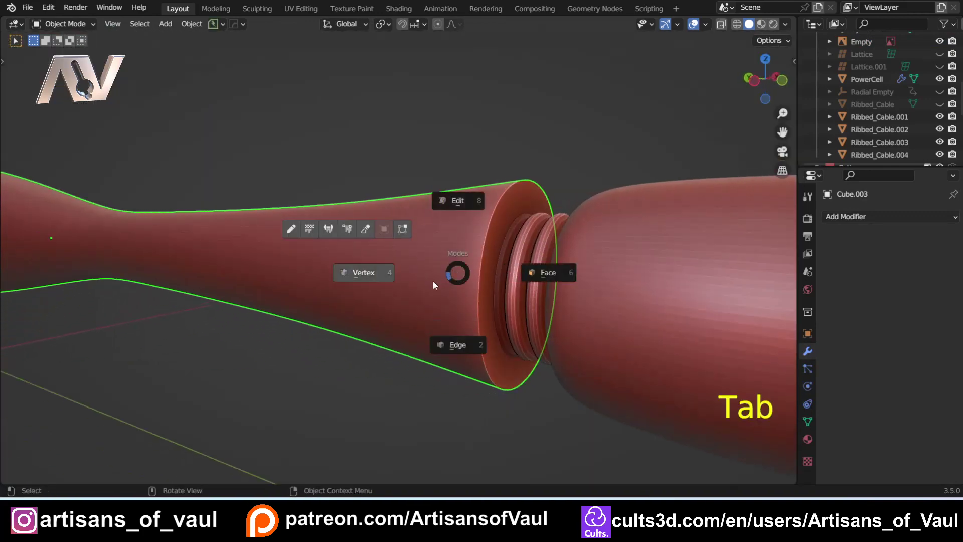
left_click(451, 345)
scroll(506, 275, "up", 3)
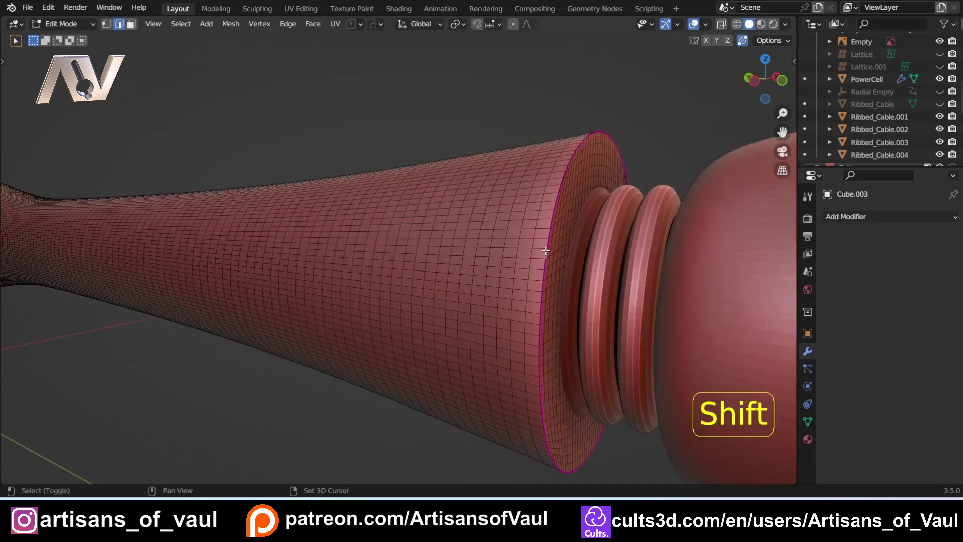
double_click(545, 251)
key("ctrl+b")
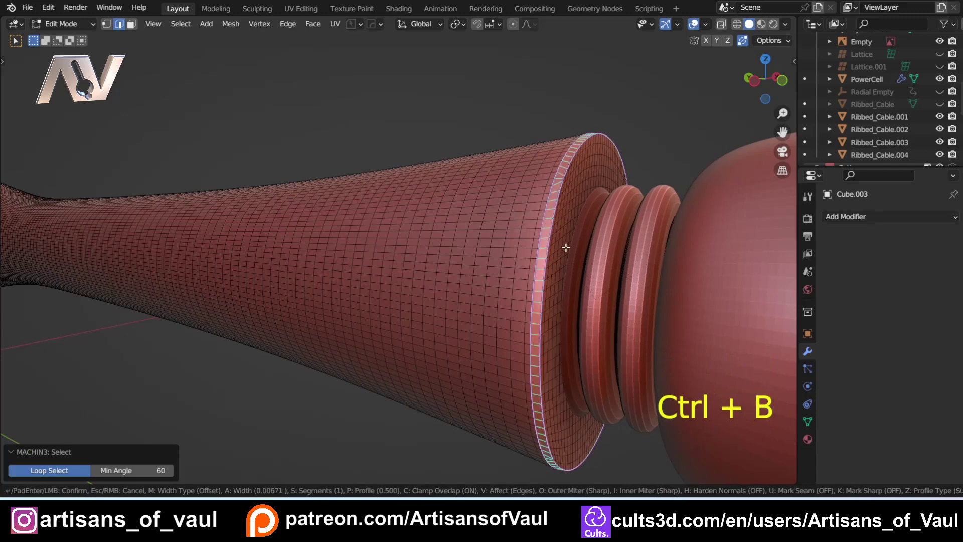
right_click(609, 255)
scroll(511, 261, "down", 3)
key("Tab")
left_click(500, 187)
Step: Delete the cube-based shaft to expose the reference image in the side view
scroll(401, 251, "down", 3)
middle_click_drag(351, 251, 481, 223)
left_click(768, 83)
middle_click_drag(404, 256, 404, 249, "shift")
scroll(406, 251, "up", 2)
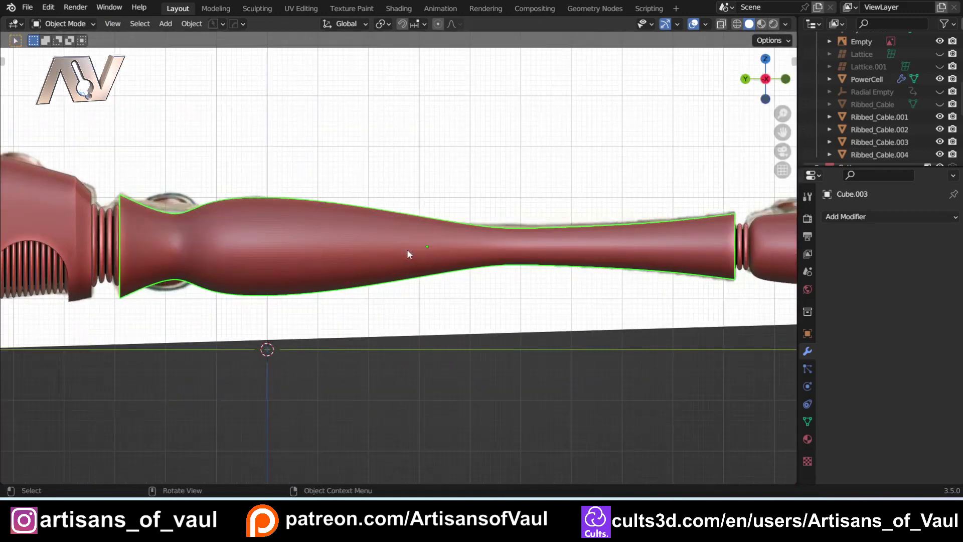
key("Delete")
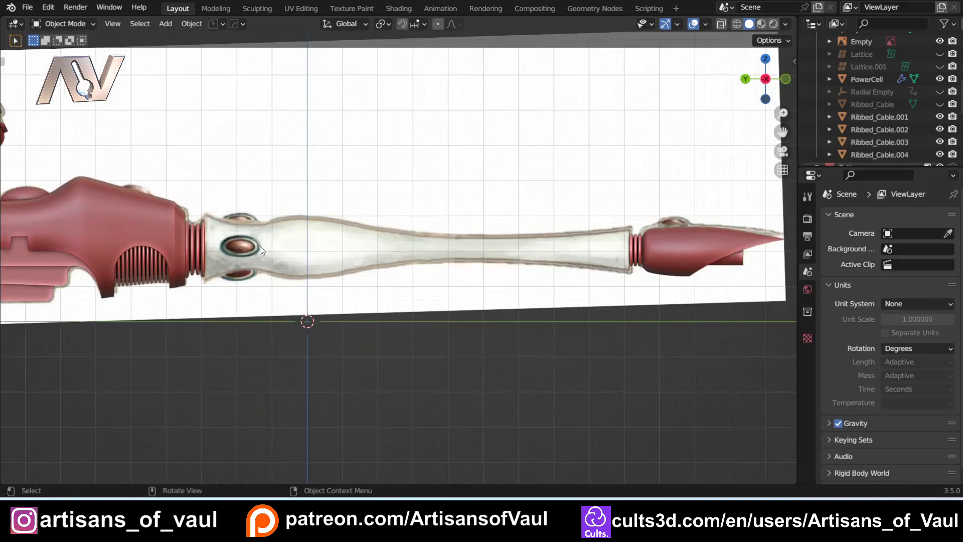
Step: Add a mesh plane and rotate it 90° around the Y axis so it faces the side view
key("shift+a")
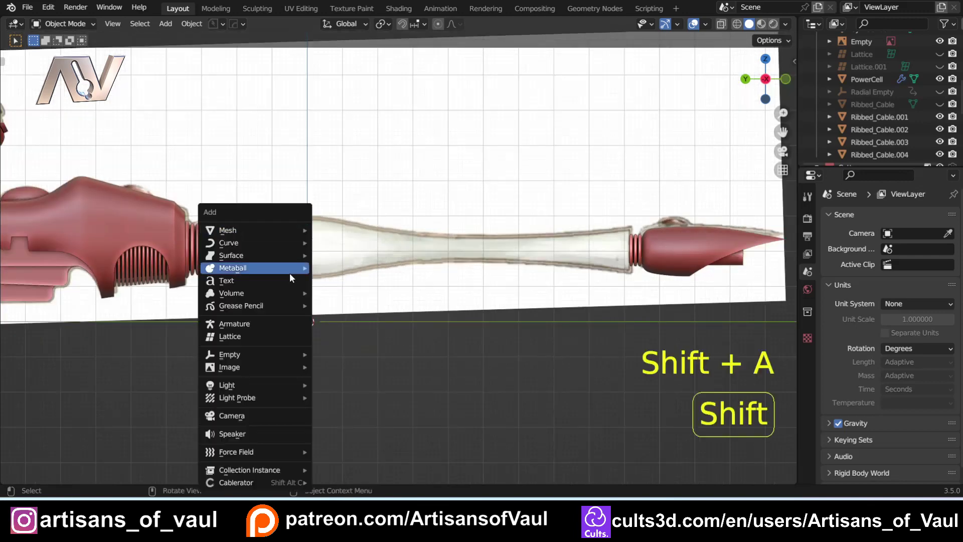
mouse_move(268, 226)
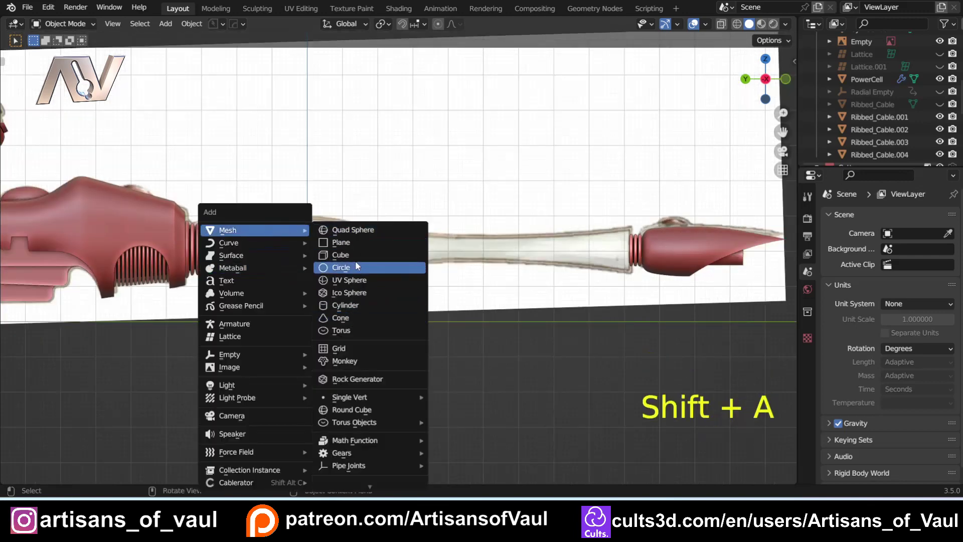
left_click(359, 242)
key("r")
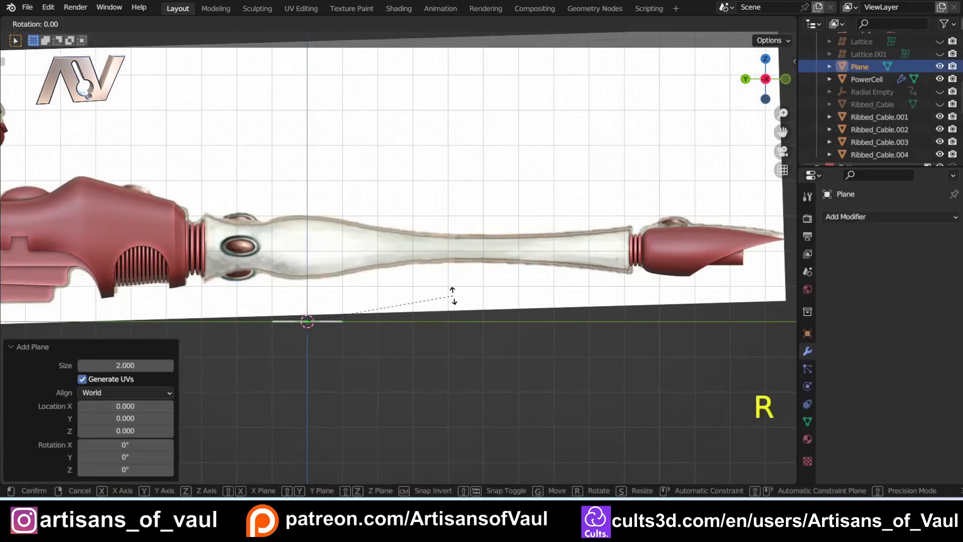
type("y90")
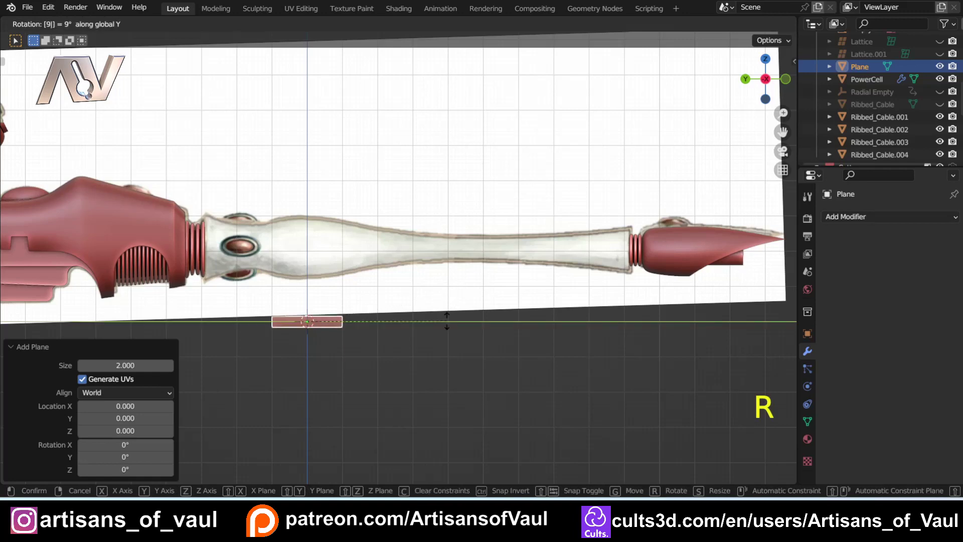
key("Return")
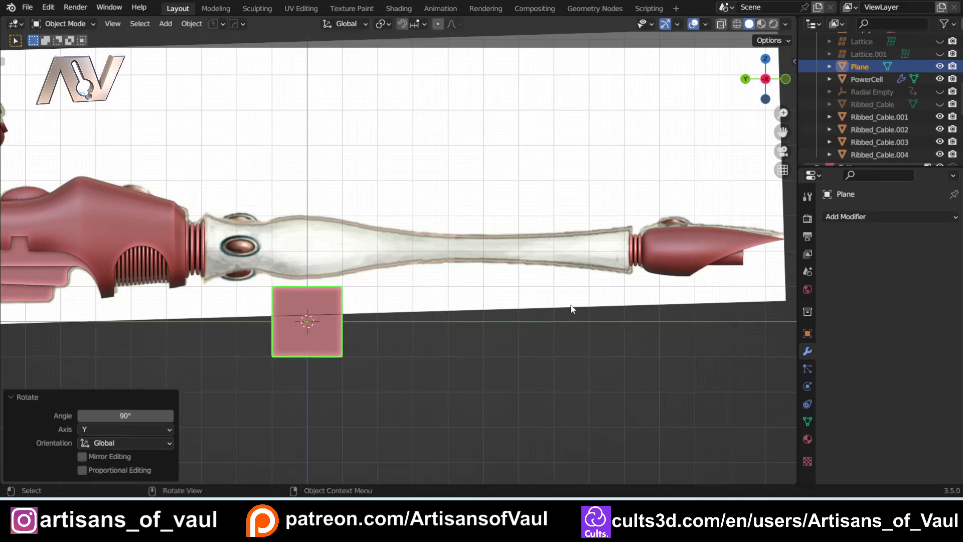
Step: Scale the plane by 0.211 and move it about 1.997 up along Z onto the reference shaft's centreline
key("s")
left_click(363, 320)
key("g")
key("z")
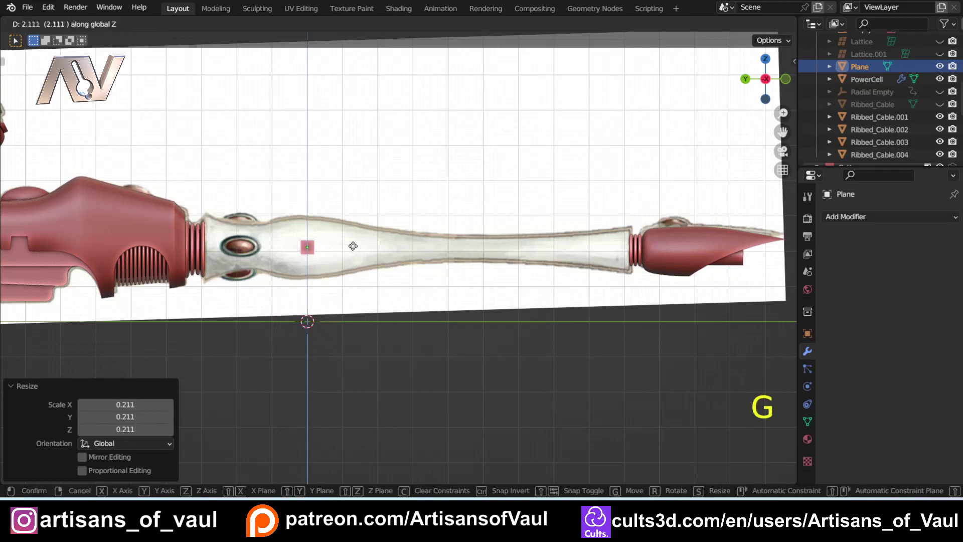
left_click(353, 249)
Step: In Edit Mode, move the plane's body-side vertices about 2.6 along Y to the shaft's start at the ribbed joint
middle_click_drag(355, 255, 361, 257, "shift")
scroll(387, 304, "up", 4)
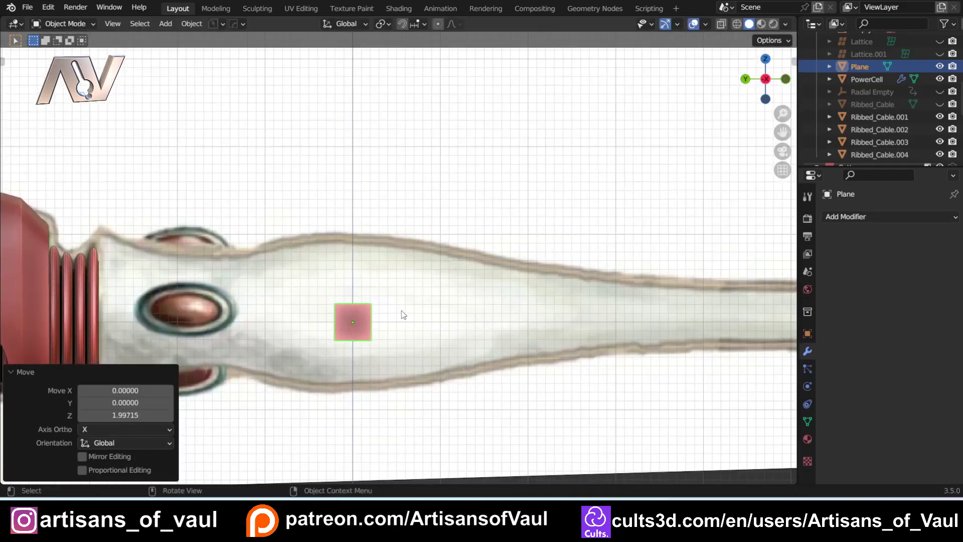
scroll(421, 334, "down", 1)
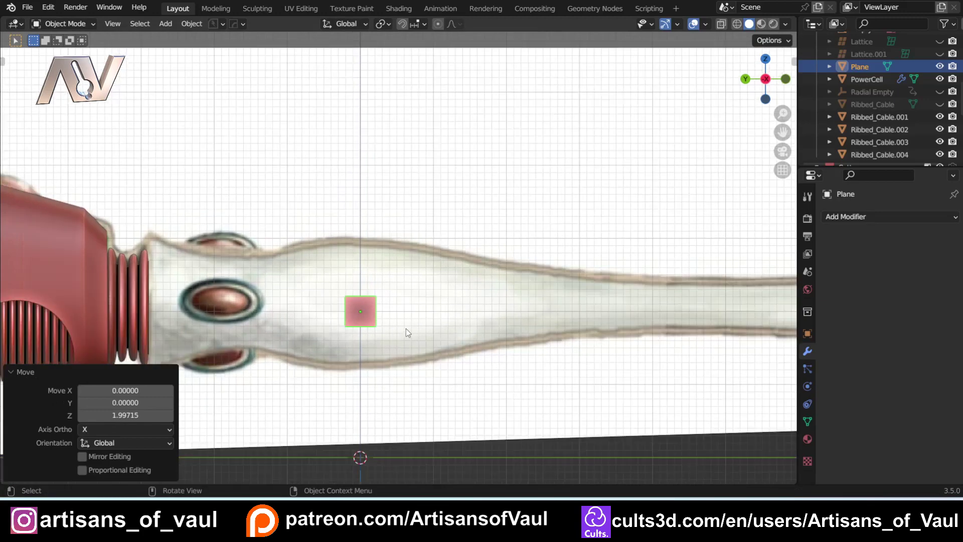
scroll(412, 329, "down", 1)
middle_click_drag(458, 326, 357, 309, "shift")
scroll(351, 309, "down", 3)
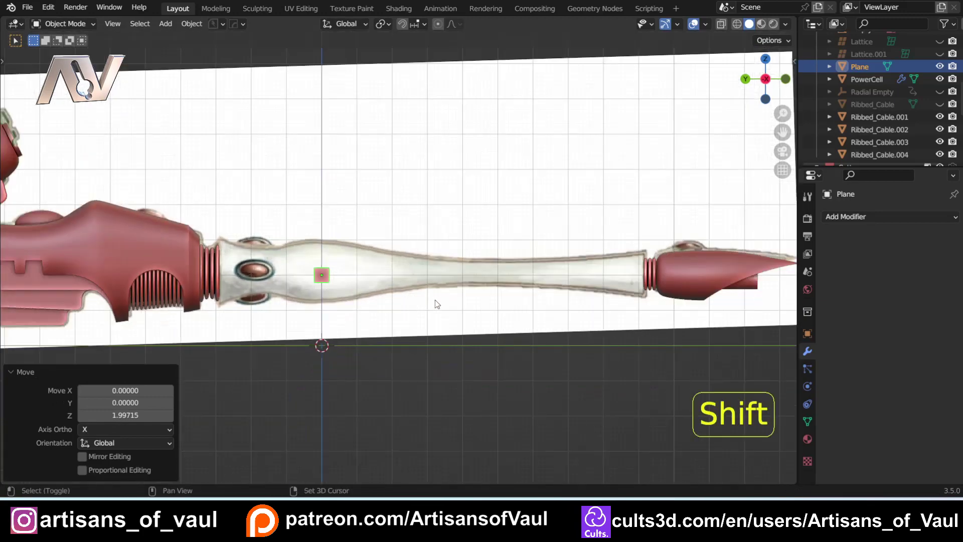
middle_click_drag(420, 307, 340, 302, "shift")
key("Tab")
key("shift+z")
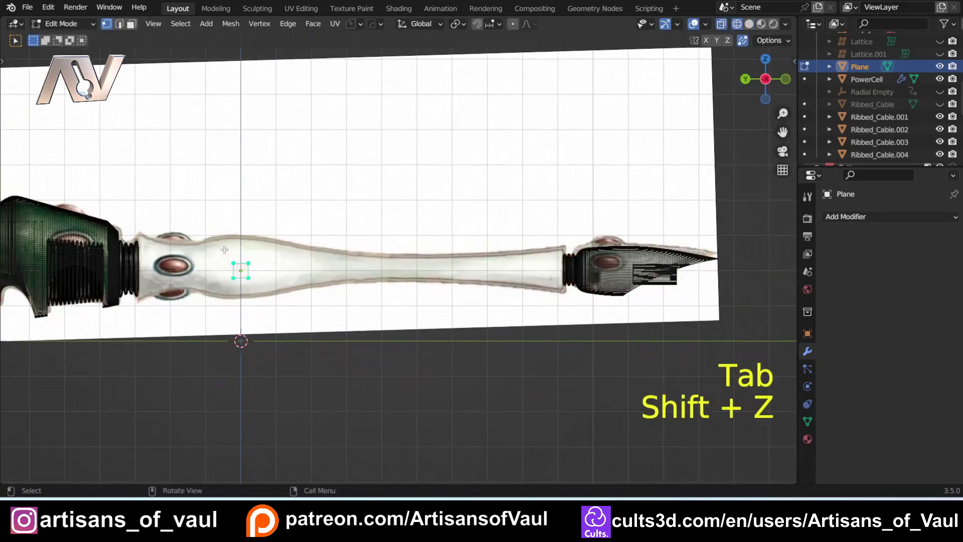
key("shift+z")
scroll(429, 296, "up", 3)
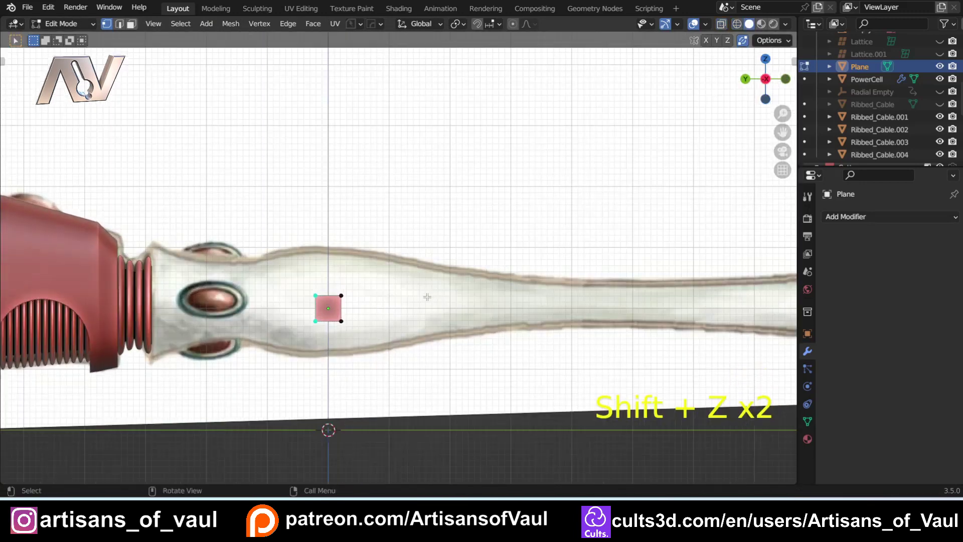
key("g")
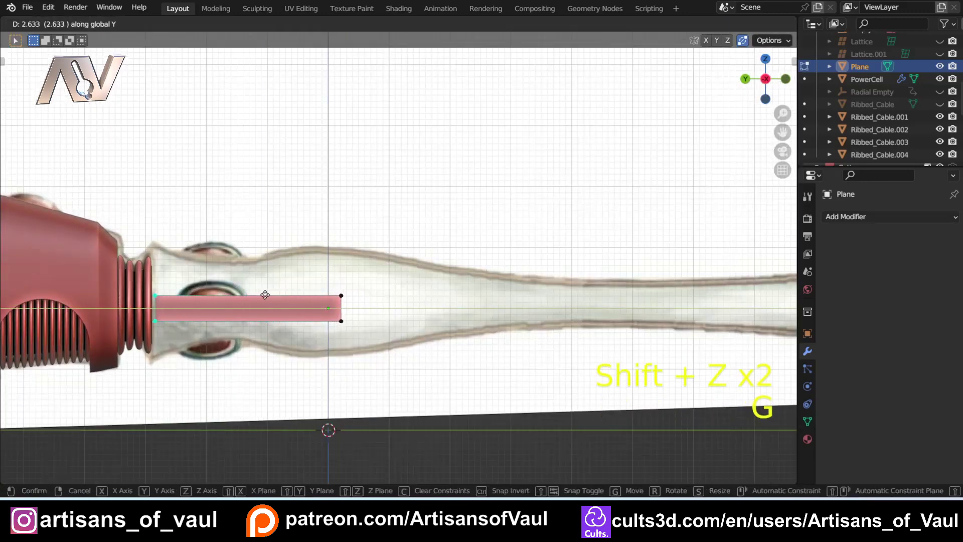
left_click(262, 294)
Step: Move the plane's tip-side vertices about -8.963 along Y to the shaft's end at the tip's ribbed joint
middle_click_drag(673, 333, 292, 252, "shift")
scroll(292, 252, "down", 2)
key("g")
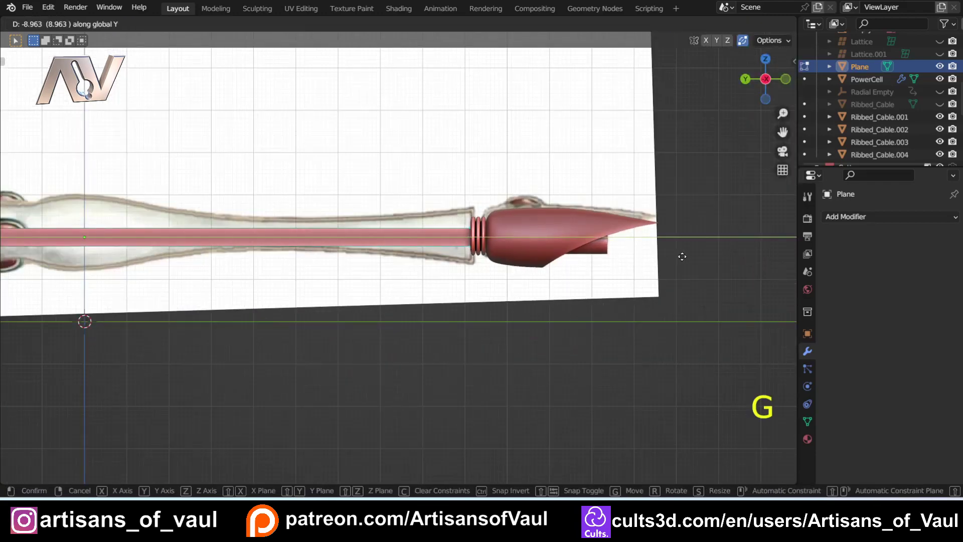
left_click(682, 256)
Step: Divide the stretched plane crosswise with 136 evenly spaced loop cuts, leaving them unslid
middle_click_drag(170, 233, 351, 248, "shift")
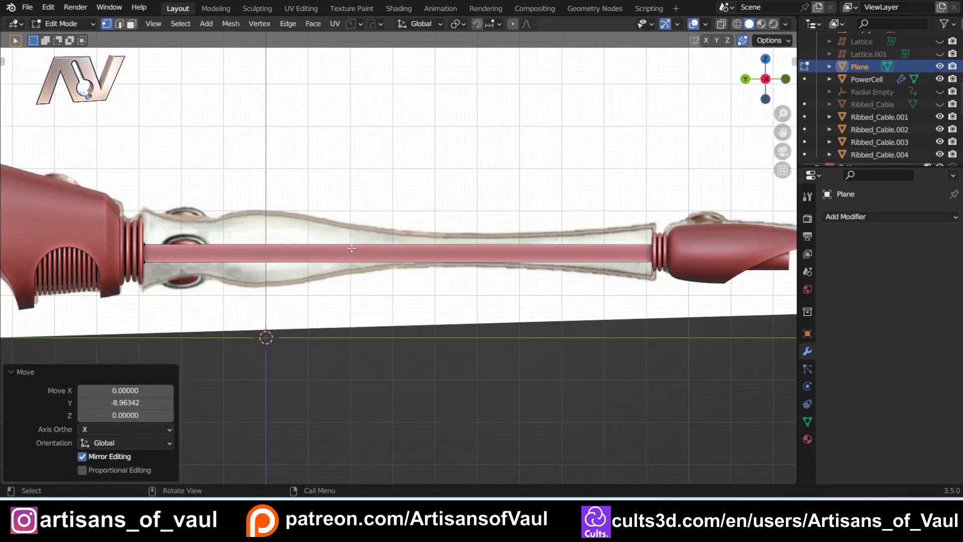
key("ctrl+r")
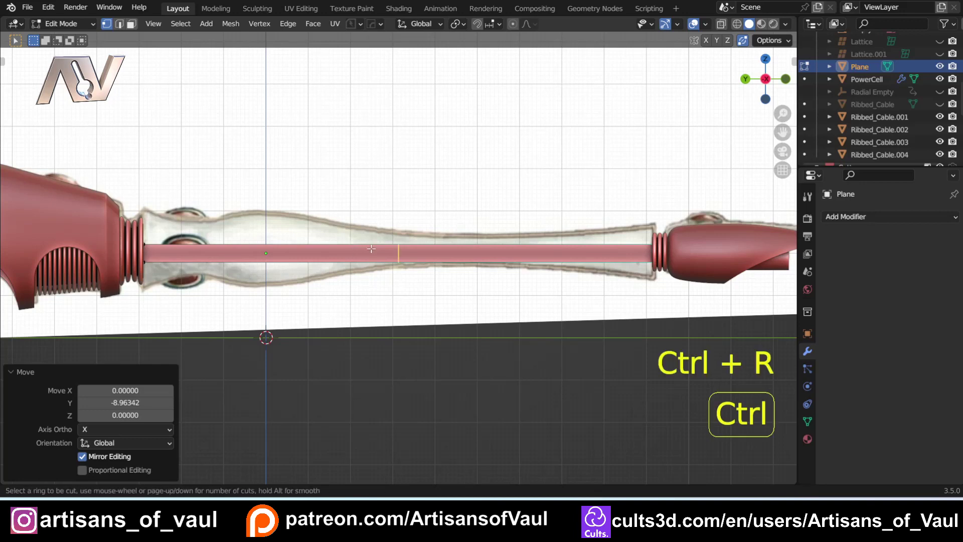
scroll(381, 250, "up", 11)
scroll(384, 249, "up", 20)
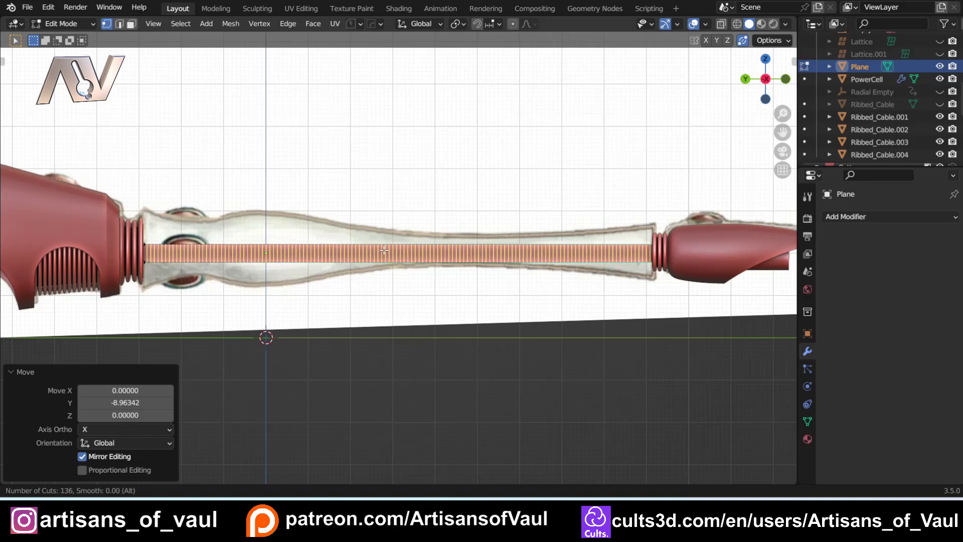
left_click(384, 251)
right_click(387, 270)
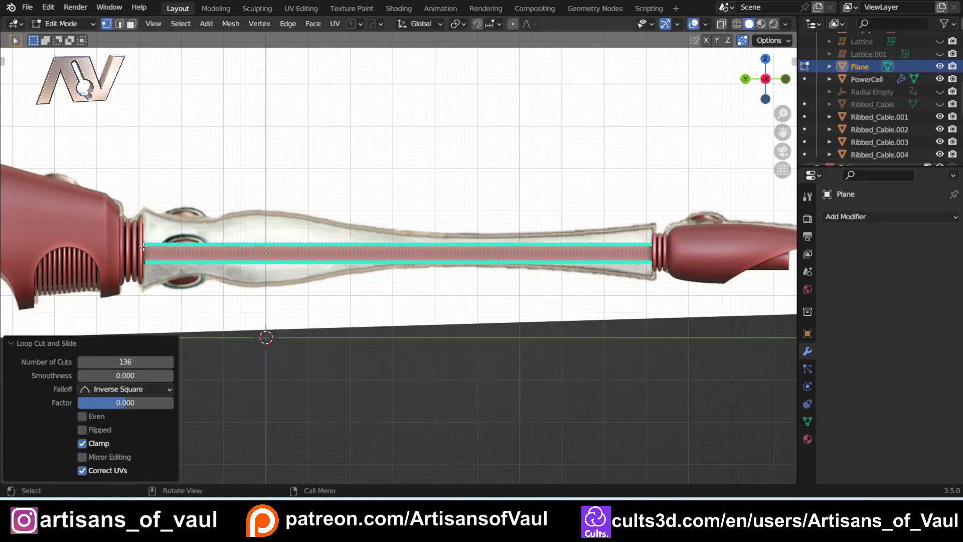
Step: Raise the upper corner vertex at the shaft's body-side end about 0.832 along Z to the reference outline
scroll(146, 247, "up", 3)
middle_click_drag(80, 248, 237, 266, "shift")
left_click(116, 252)
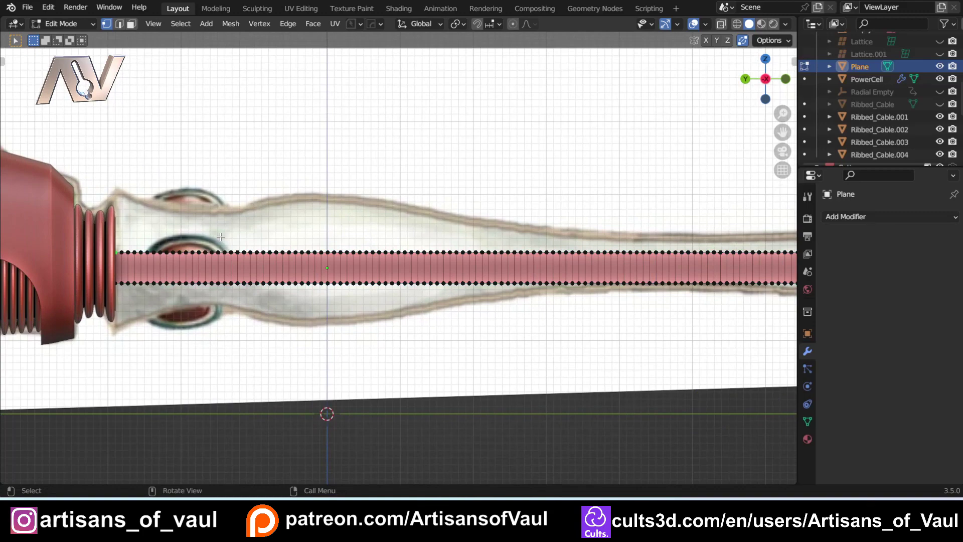
key("shift+z")
scroll(576, 253, "down", 3)
middle_click_drag(617, 254, 511, 249, "shift")
middle_click_drag(269, 246, 397, 241, "shift")
key("shift+z")
scroll(397, 241, "up", 3)
middle_click_drag(222, 222, 272, 235, "shift")
key("g")
key("z")
left_click(272, 173)
Step: Raise the upper corner vertex at the shaft's tip-side end about 0.461 along Z to the reference outline
scroll(611, 268, "down", 3)
middle_click_drag(611, 268, 91, 258, "shift")
scroll(187, 232, "up", 3)
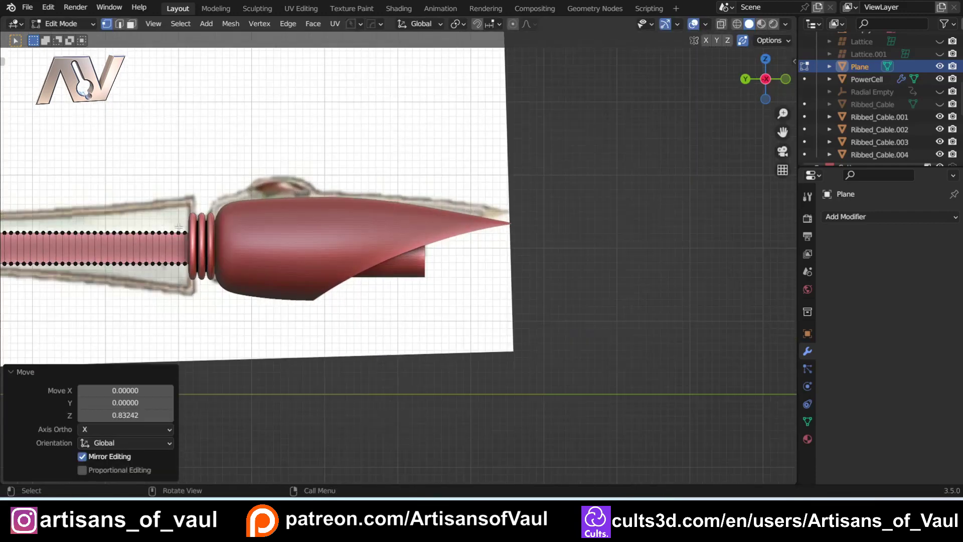
middle_click_drag(186, 232, 317, 242, "shift")
key("shift+z")
key("shift+z")
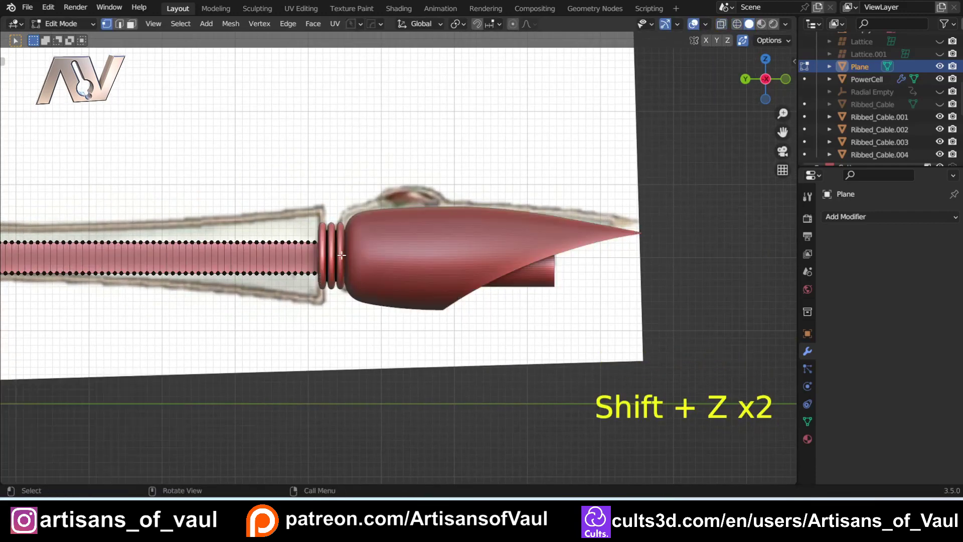
key("g")
key("z")
left_click(340, 221)
Step: Raise two upper-edge vertices around the neck's narrow section along Z to the reference outline, the second by about 0.539
middle_click_drag(176, 215, 383, 239, "shift")
scroll(382, 239, "down", 2)
middle_click_drag(208, 246, 433, 223, "shift")
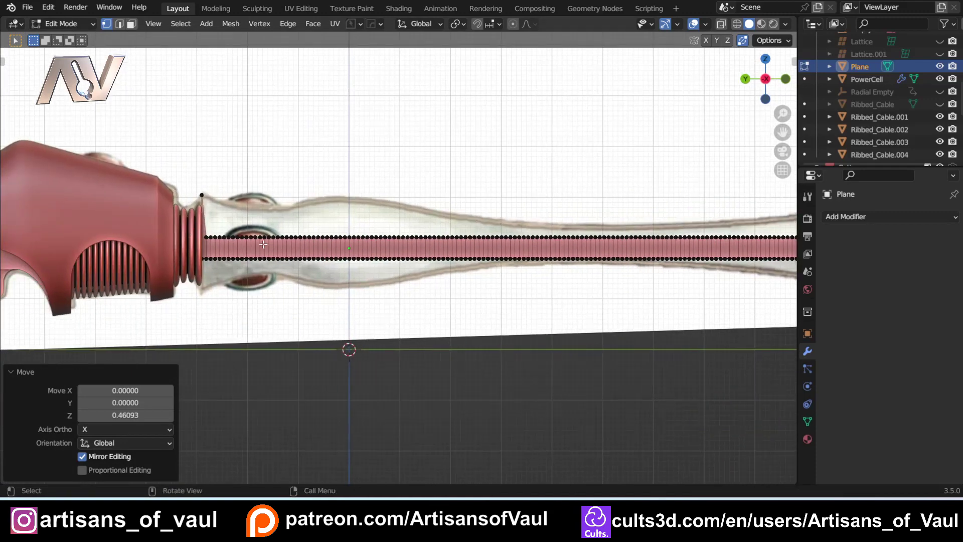
scroll(268, 237, "up", 3)
middle_click_drag(215, 237, 335, 292, "shift")
left_click(279, 275)
key("g")
key("z")
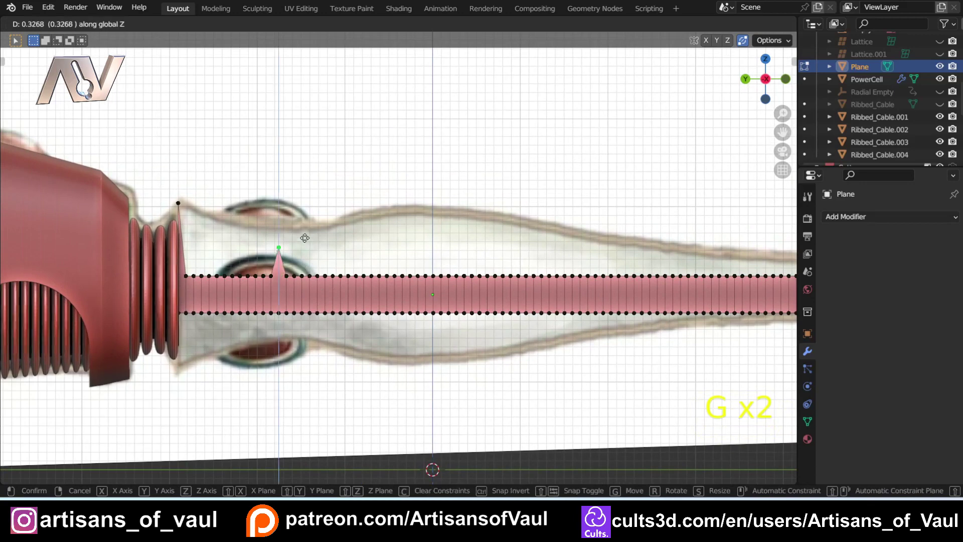
left_click(304, 221)
left_click(316, 275)
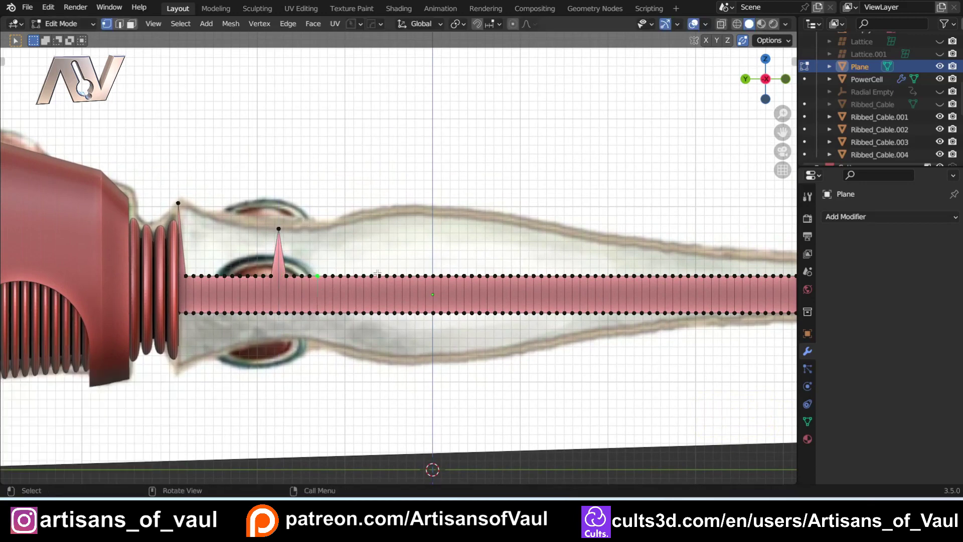
key("g")
left_click(379, 228)
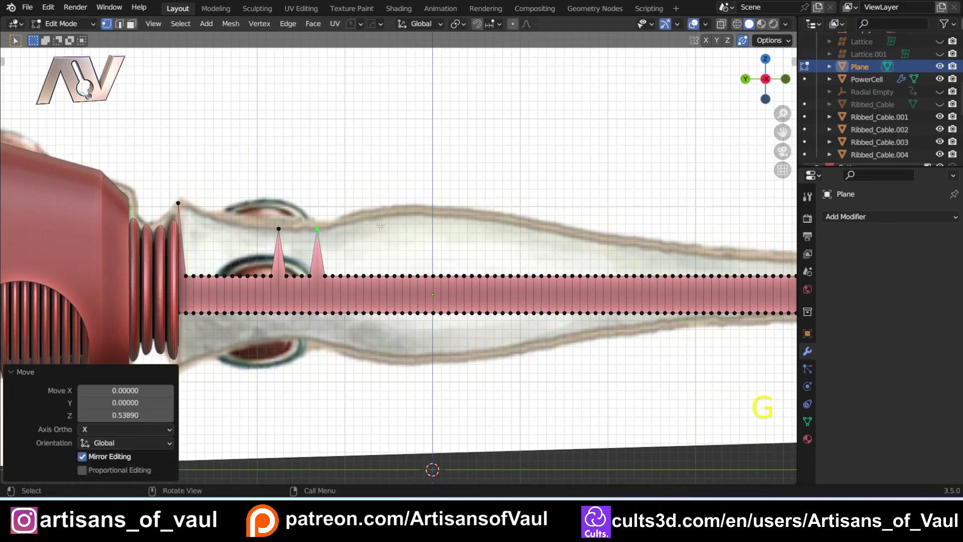
Step: Raise two upper-edge vertices on the bulge beyond the neck along Z to the reference outline, the second by about 0.751
left_click(371, 276)
key("g")
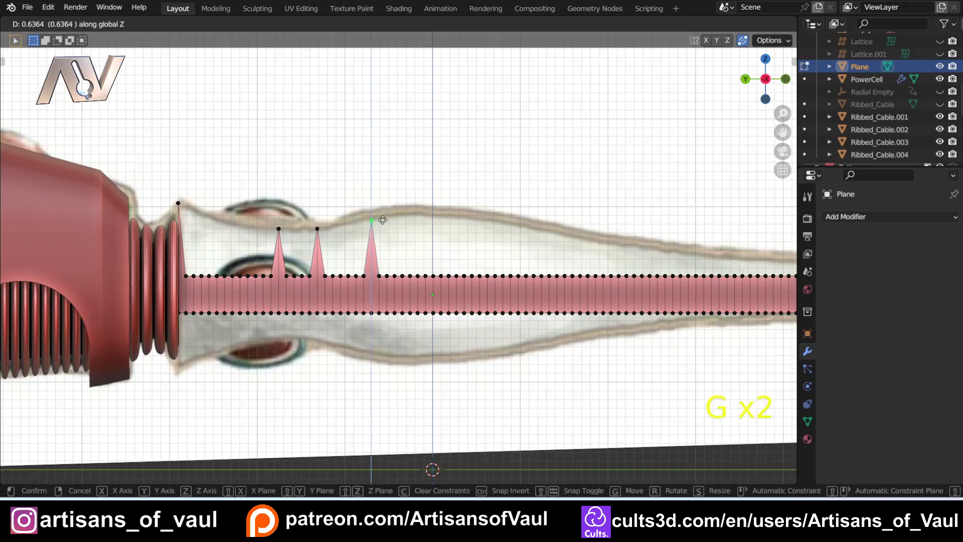
left_click(385, 213)
left_click(425, 277)
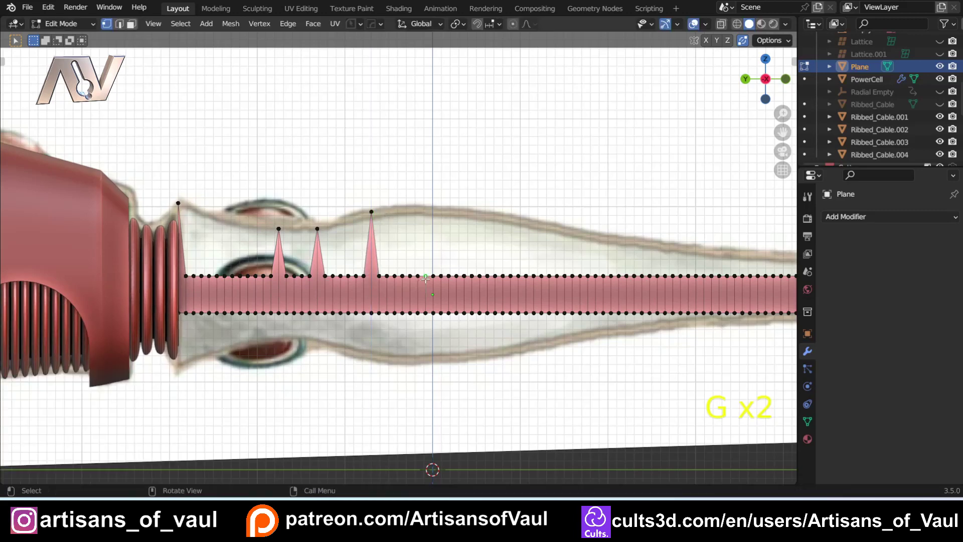
key("g")
left_click(310, 221)
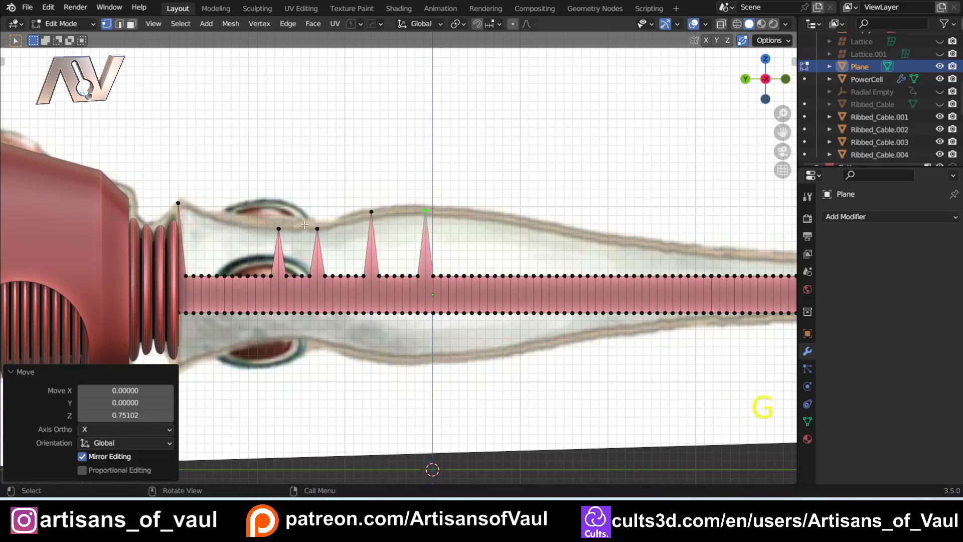
Step: Raise three upper-edge vertices along the shaft's slender section in Z to the reference outline, the last by about 0.201
middle_click_drag(549, 275, 330, 276, "shift")
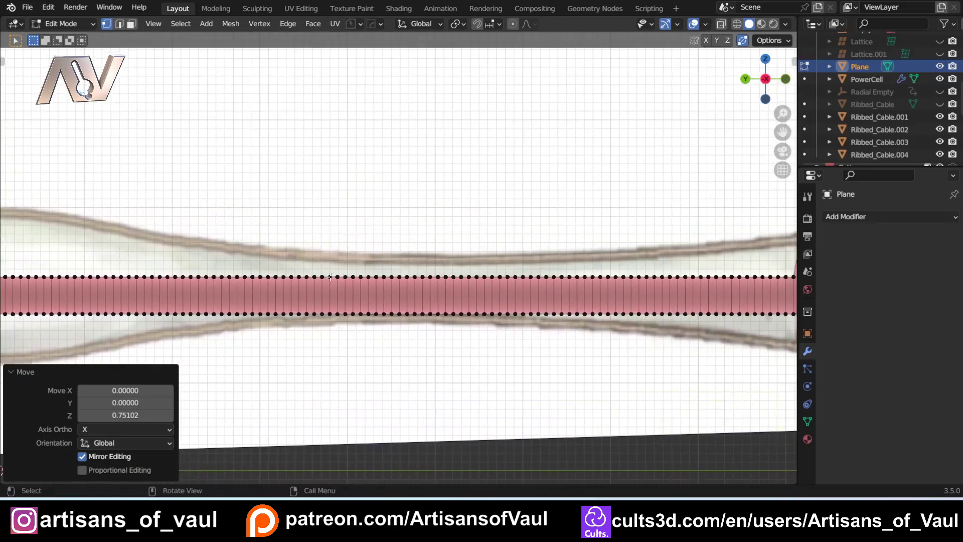
left_click(260, 277)
key("g")
key("z")
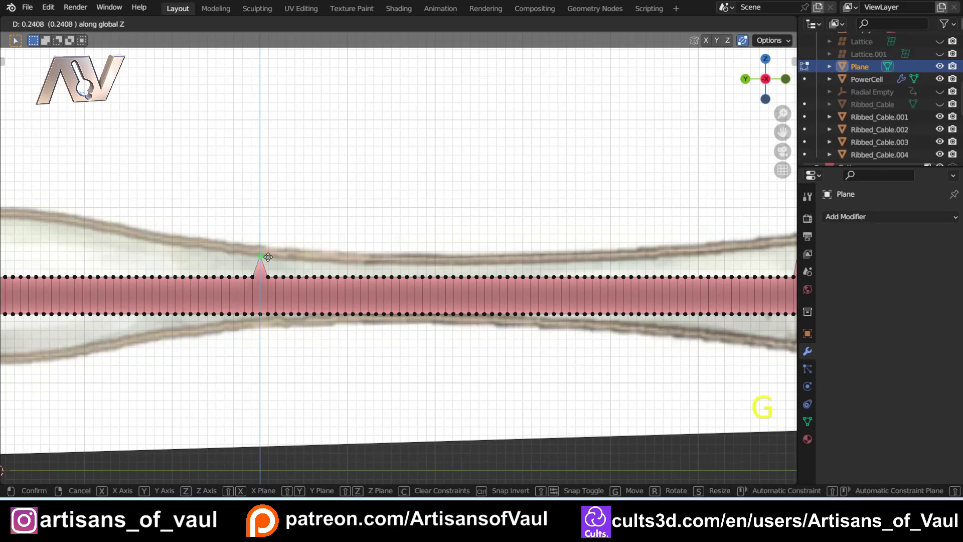
left_click(271, 255)
left_click(351, 276)
key("g")
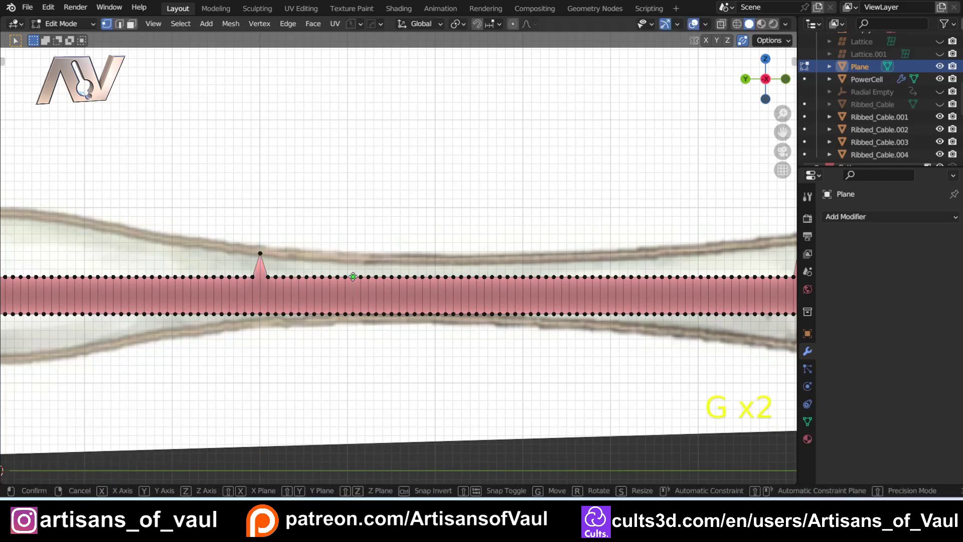
left_click(361, 256)
left_click(507, 278)
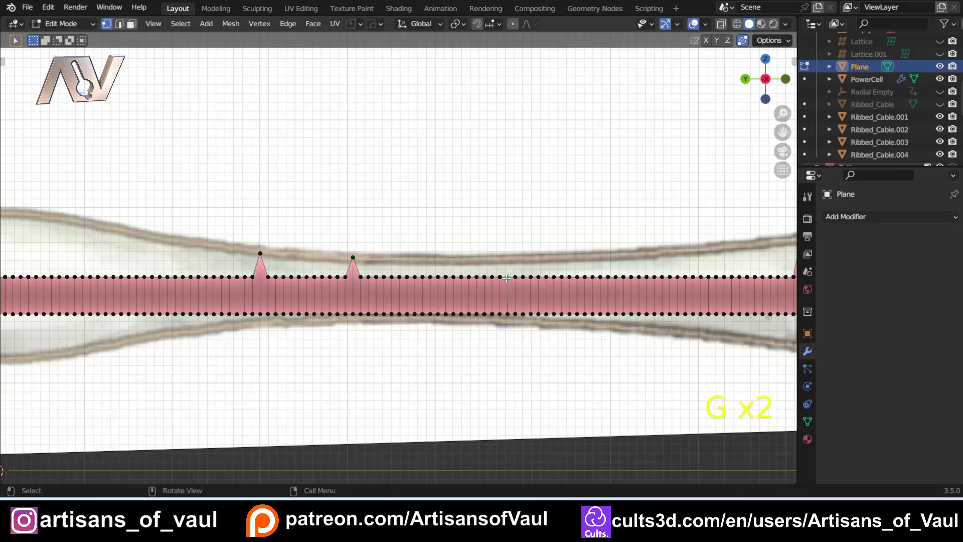
key("g")
left_click(511, 259)
Step: Select all nine raised vertices along the shaft's upper edge and bring up the LoopTools commands
scroll(533, 284, "down", 4)
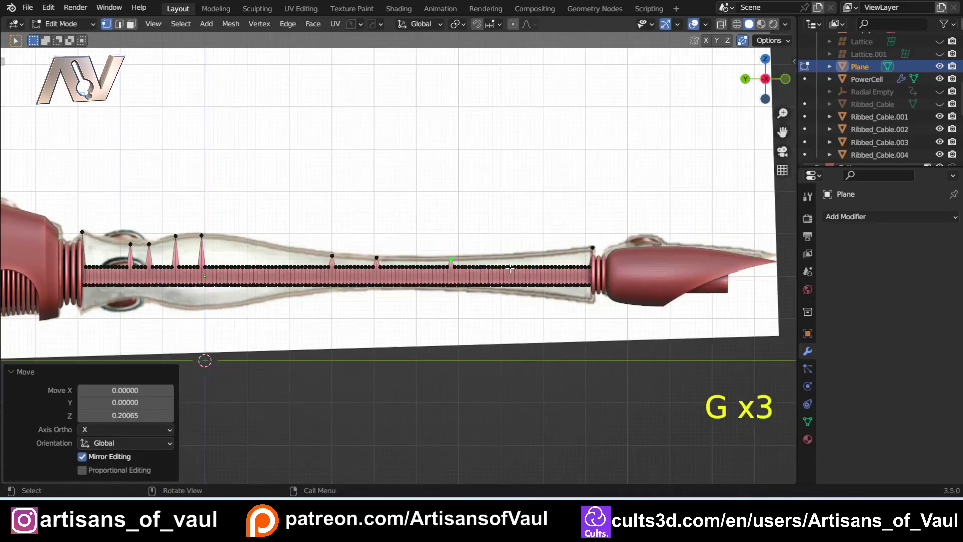
middle_click_drag(166, 275, 173, 236, "shift")
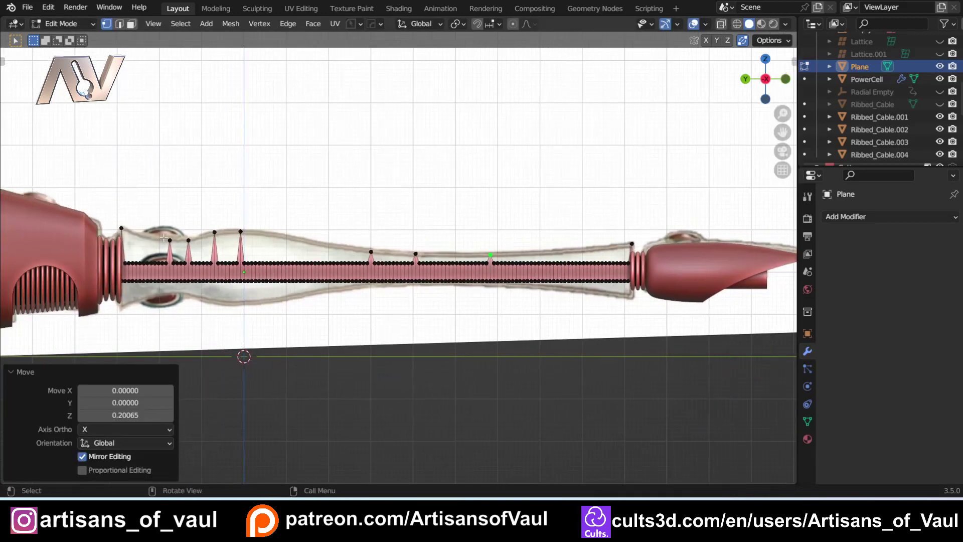
left_click(121, 227)
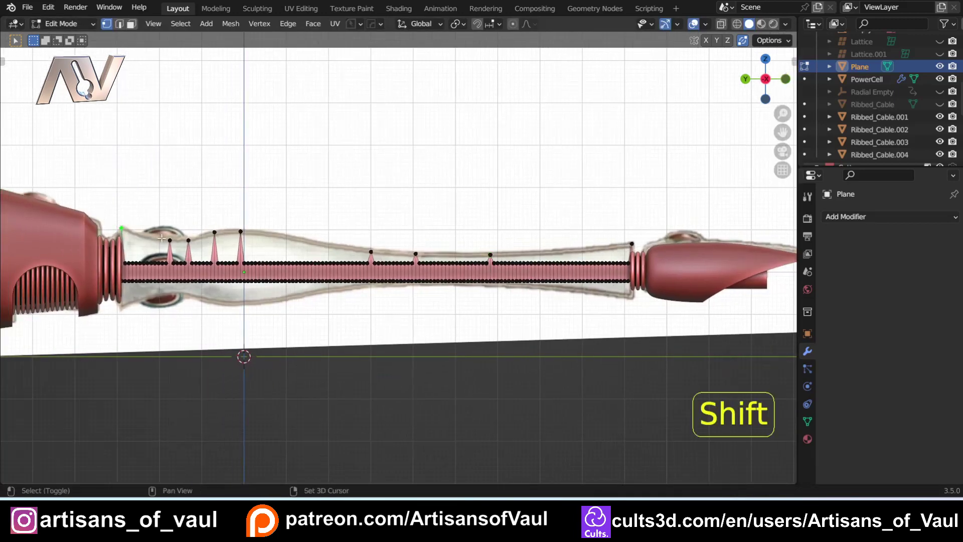
left_click_drag(100, 187, 637, 260)
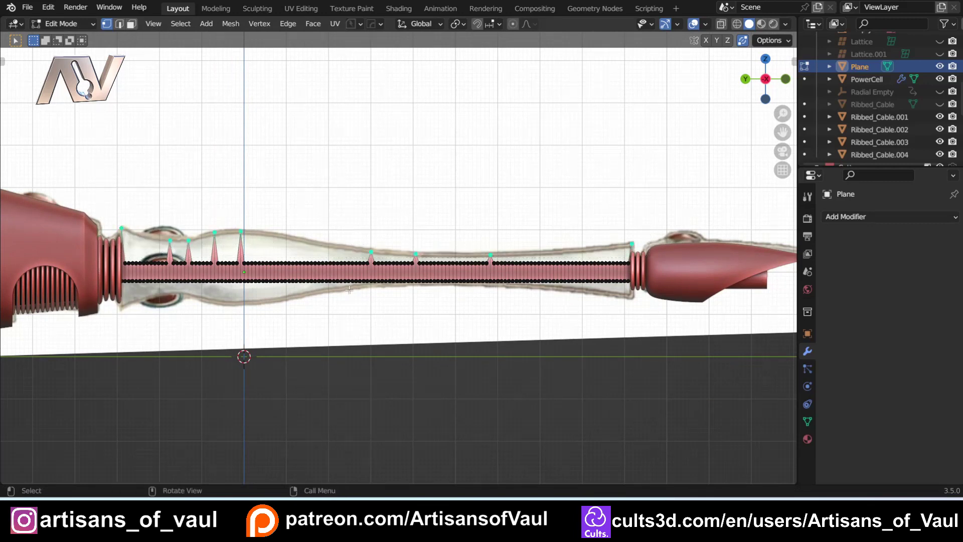
scroll(345, 291, "up", 1)
middle_click_drag(138, 268, 432, 267, "shift")
scroll(406, 259, "up", 4)
middle_click_drag(300, 202, 201, 218, "shift")
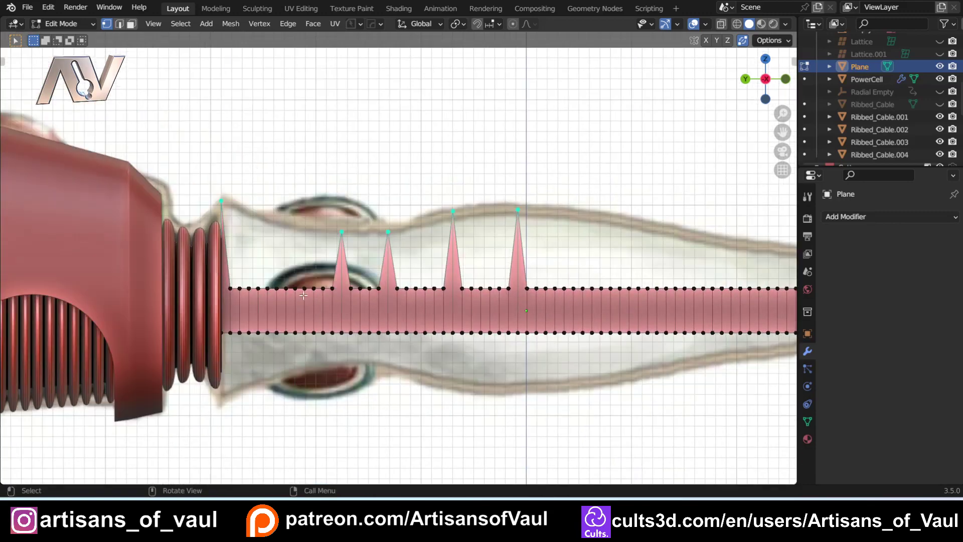
scroll(502, 233, "down", 4)
middle_click_drag(754, 259, 474, 241, "shift")
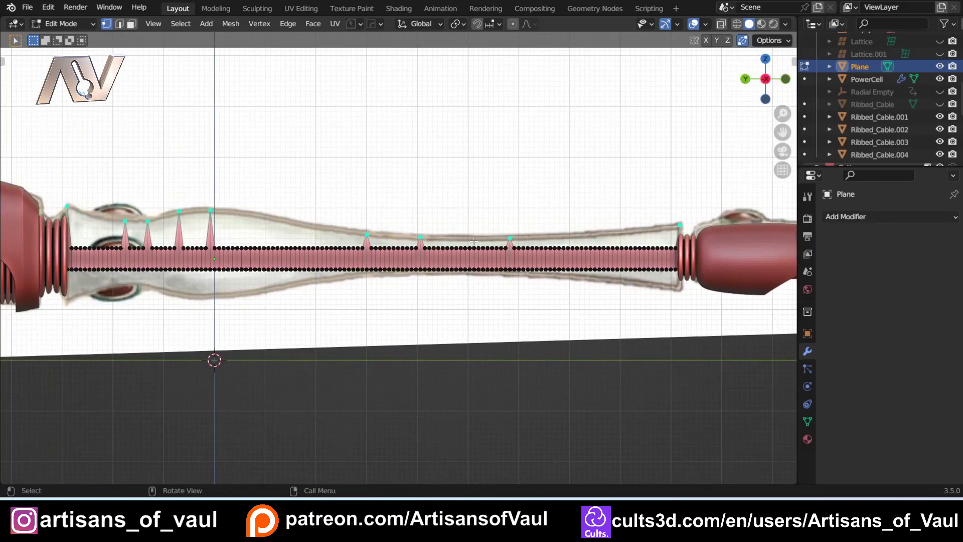
key("n")
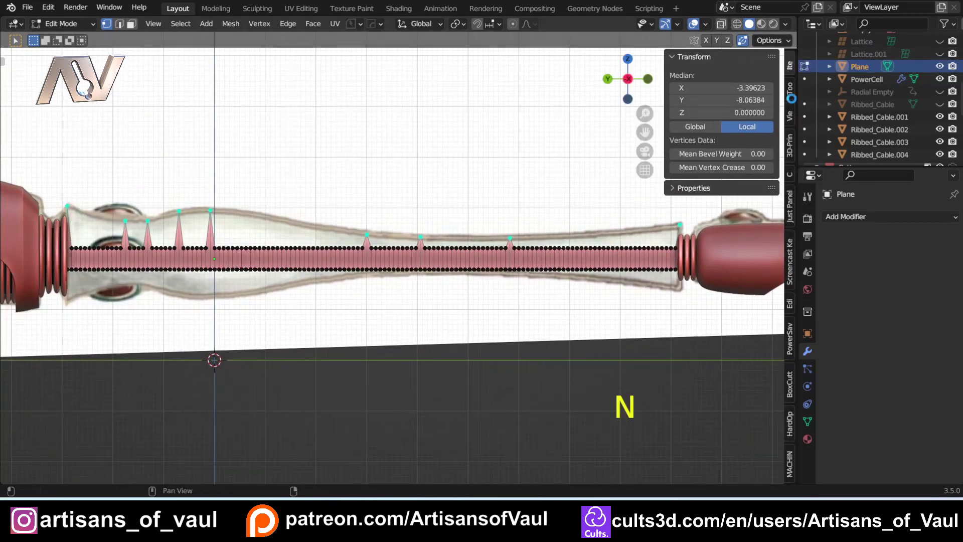
left_click(790, 307)
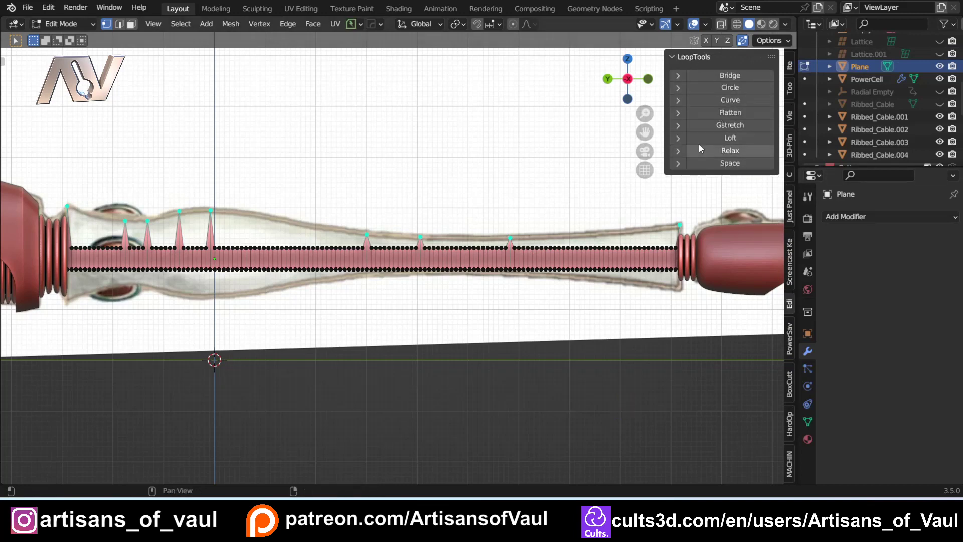
Step: Search the add-on preferences for "loop" and check the LoopTools entry's details and whether it is enabled
left_click(48, 7)
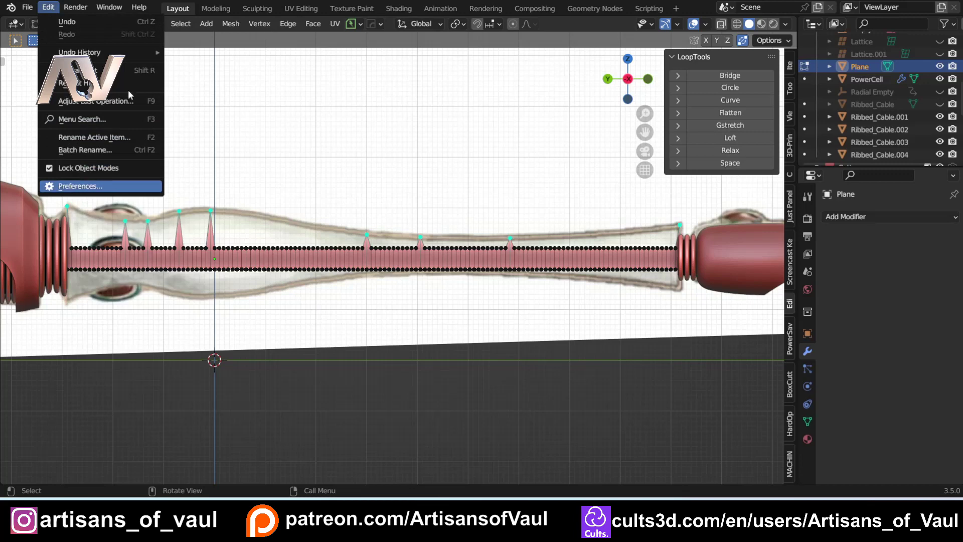
left_click(70, 186)
left_click(526, 180)
type("loop")
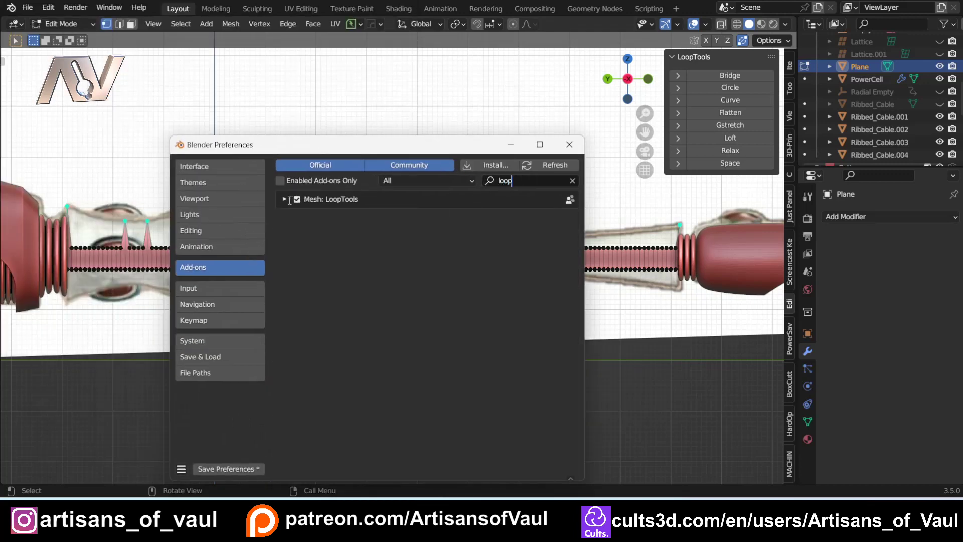
left_click(283, 200)
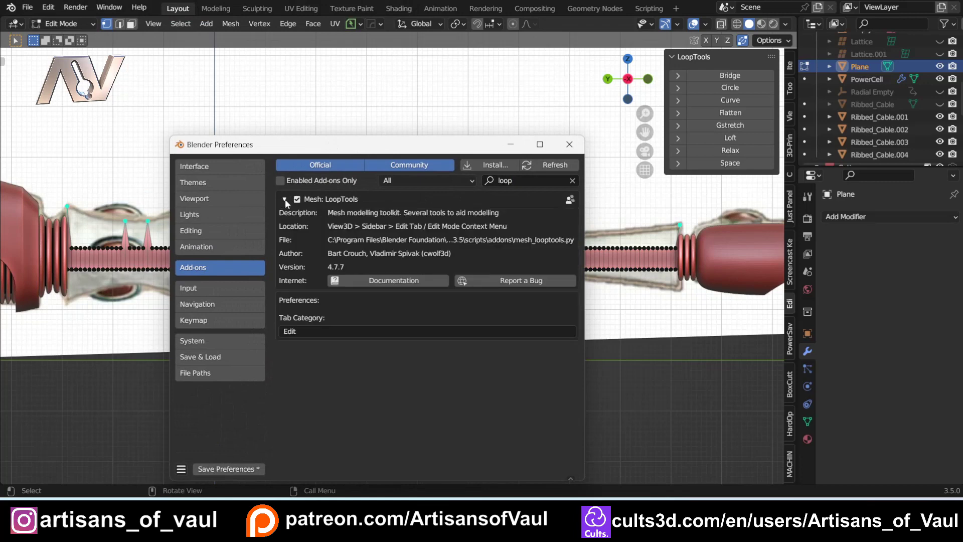
left_click(285, 199)
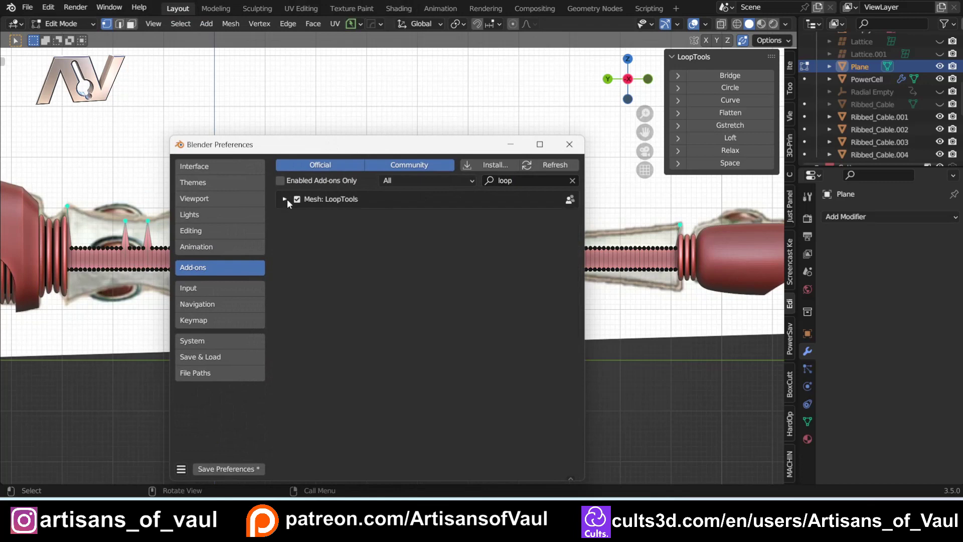
left_click(573, 150)
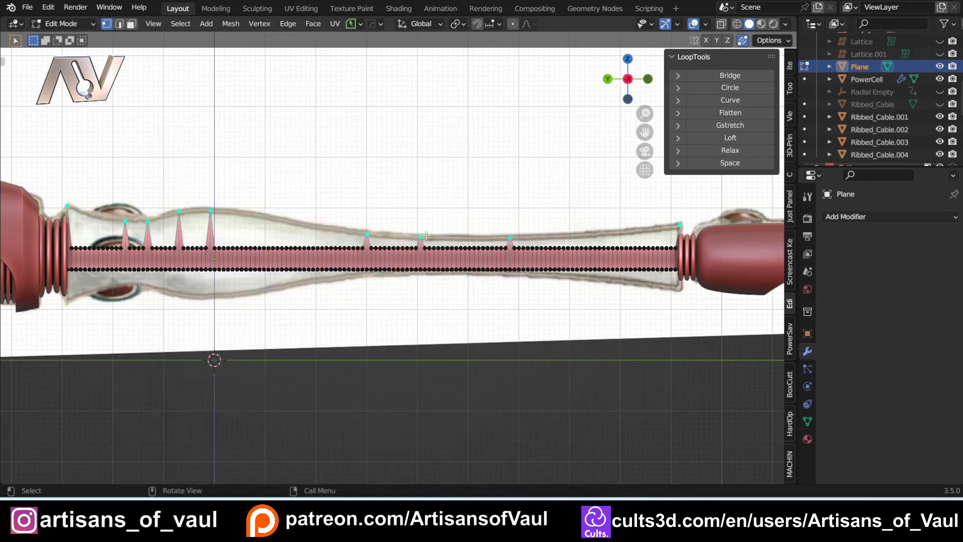
Step: Apply the LoopTools Curve operation to the selected vertices so the whole upper edge follows them
left_click(732, 100)
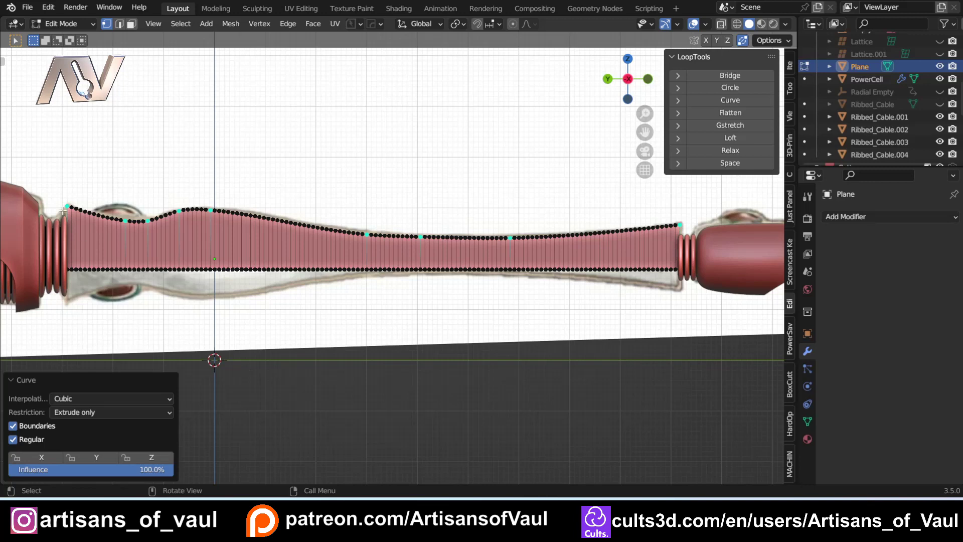
middle_click_drag(63, 319, 140, 319, "shift")
scroll(139, 319, "up", 2)
middle_click_drag(67, 360, 135, 388, "shift")
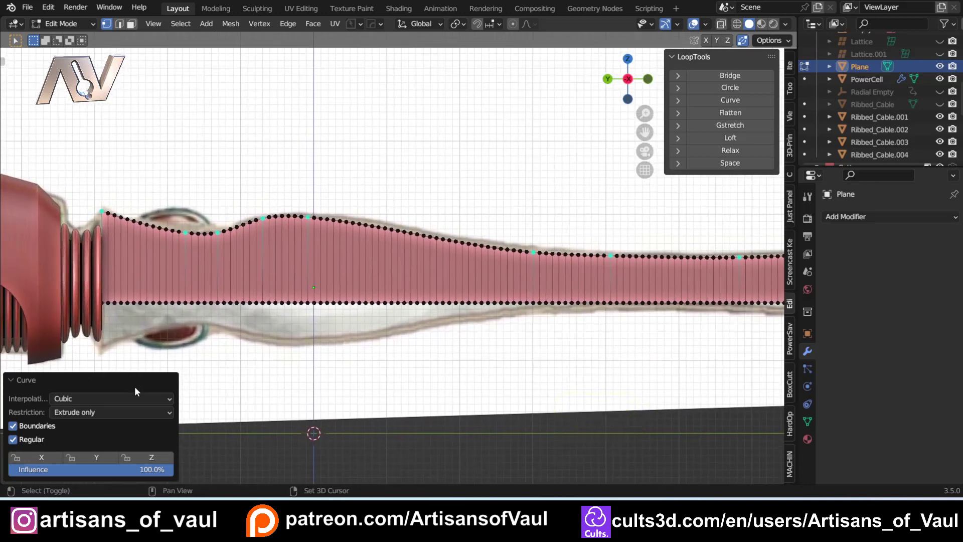
Step: Try the Curve operation without Regular spacing and with Linear interpolation, returning to Regular and Cubic
left_click(13, 439)
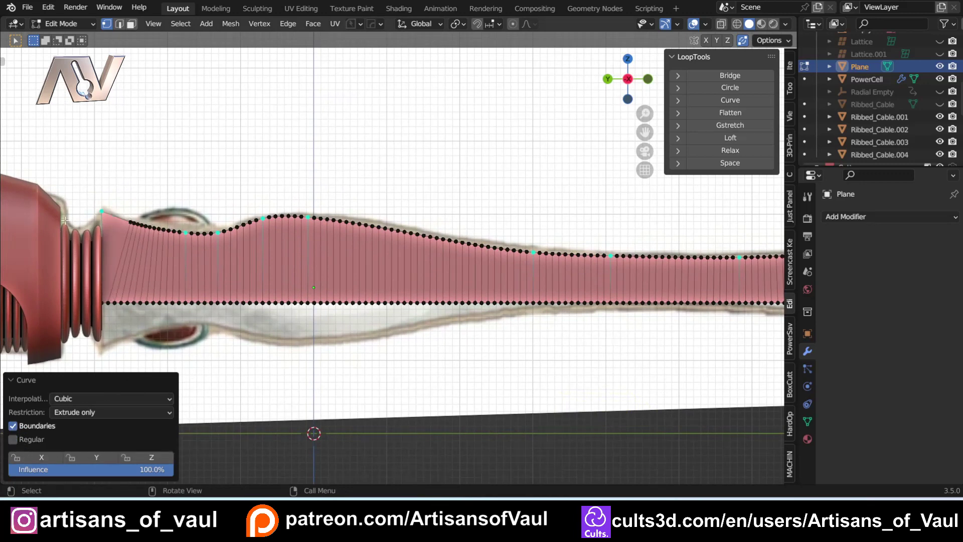
left_click(13, 439)
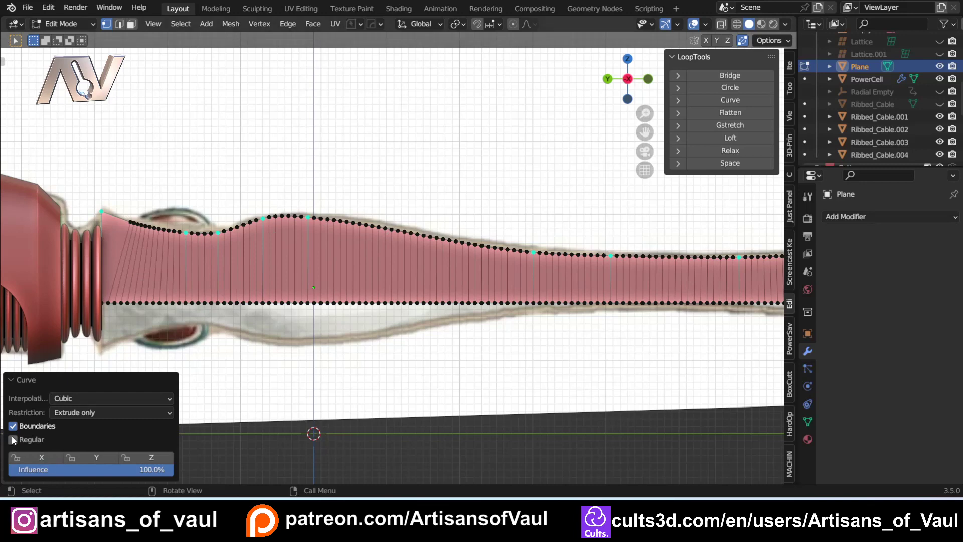
left_click(123, 400)
left_click(112, 427)
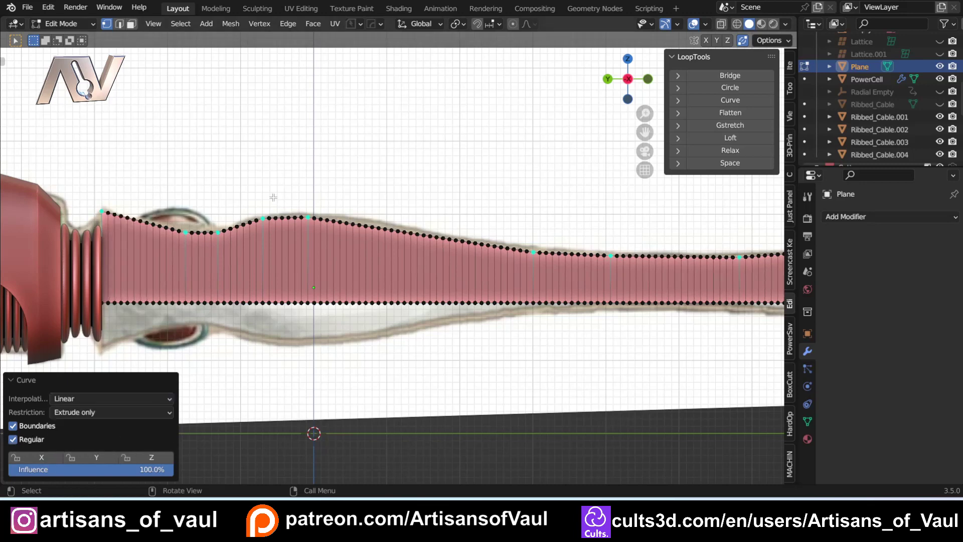
left_click(99, 399)
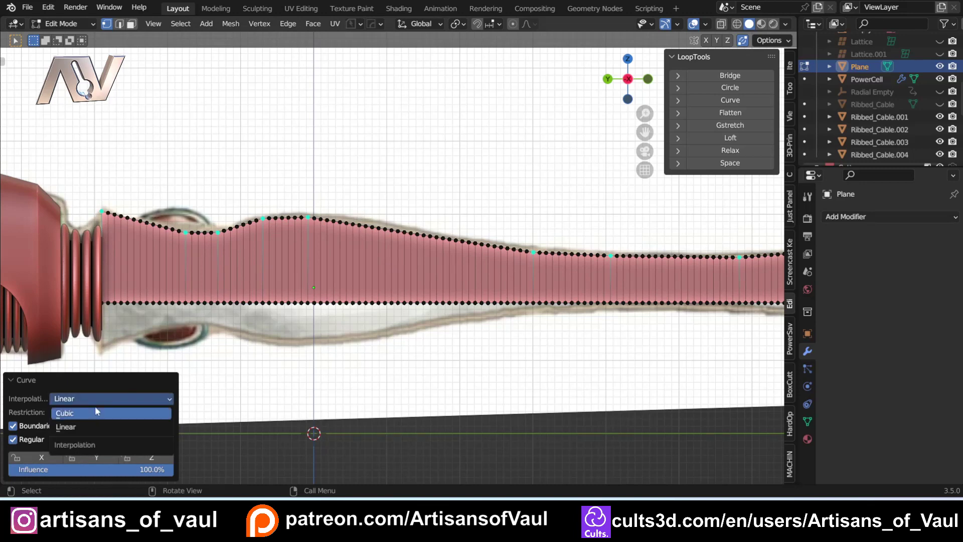
left_click(92, 409)
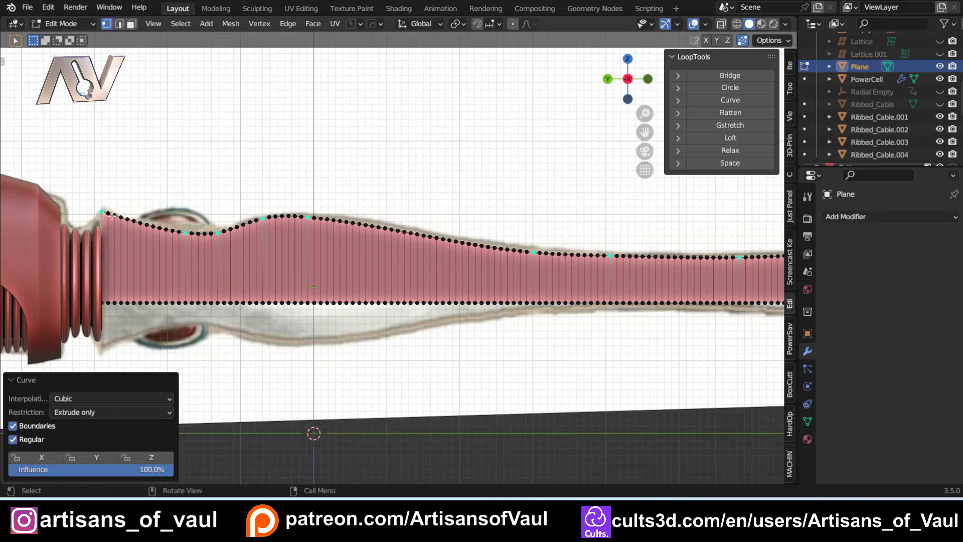
Step: Review the curved upper edge along the shaft and switch the plane to Object Mode
middle_click_drag(594, 268, 189, 238, "shift")
middle_click_drag(316, 194, 624, 215, "shift")
middle_click_drag(192, 228, 331, 221, "shift")
key("Tab")
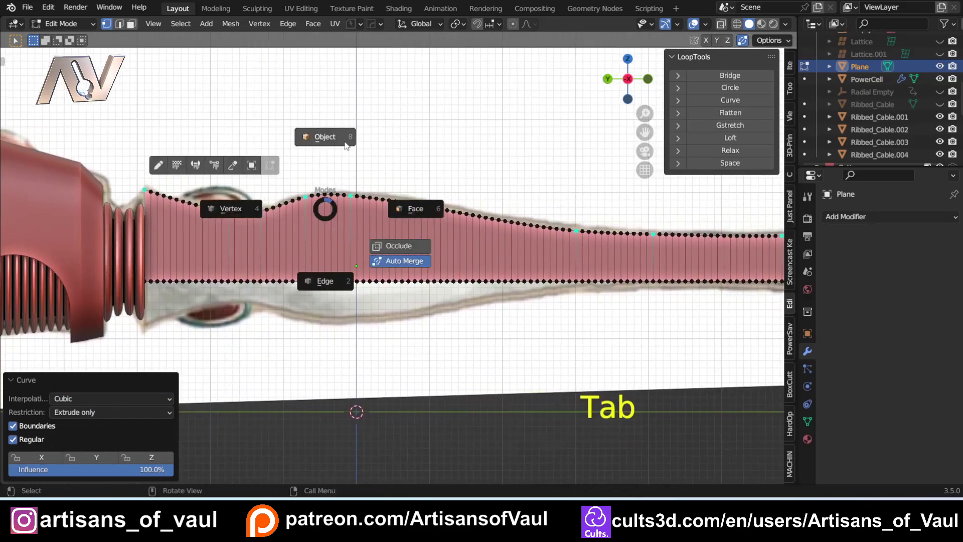
scroll(358, 253, "down", 3)
left_click(431, 315)
left_click(411, 258)
middle_click_drag(411, 258, 299, 233, "shift")
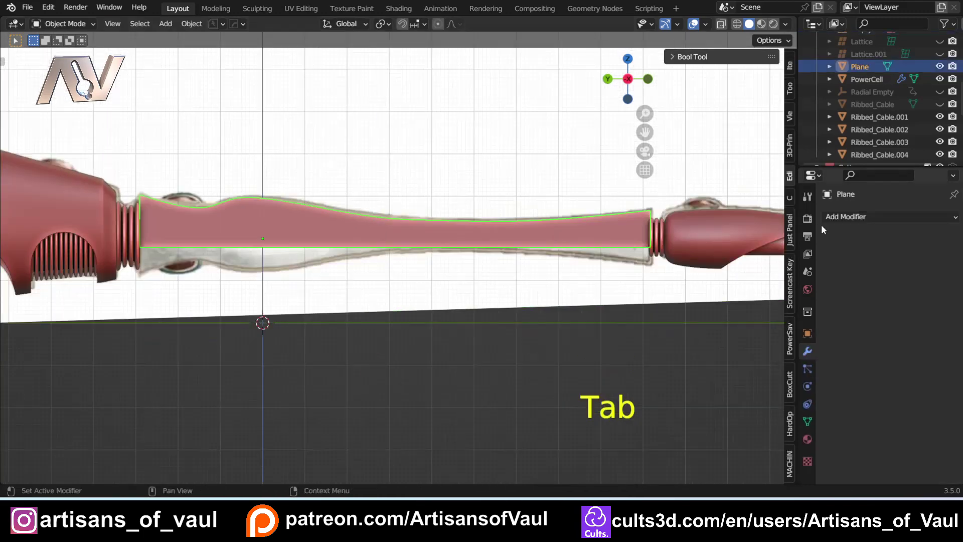
Step: Check the profile against the reference outline in wireframe display, and return to solid shading
scroll(193, 232, "up", 2)
key("shift+z")
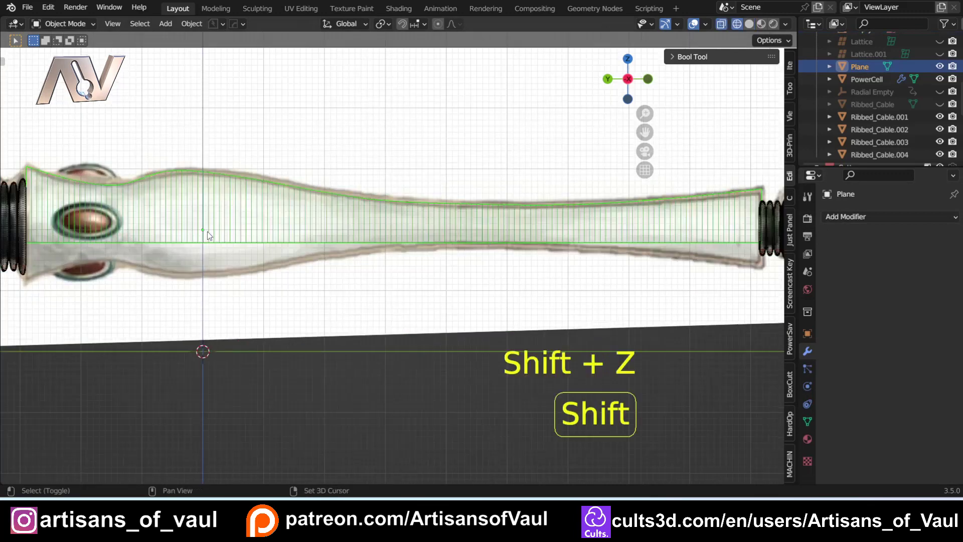
key("shift+z")
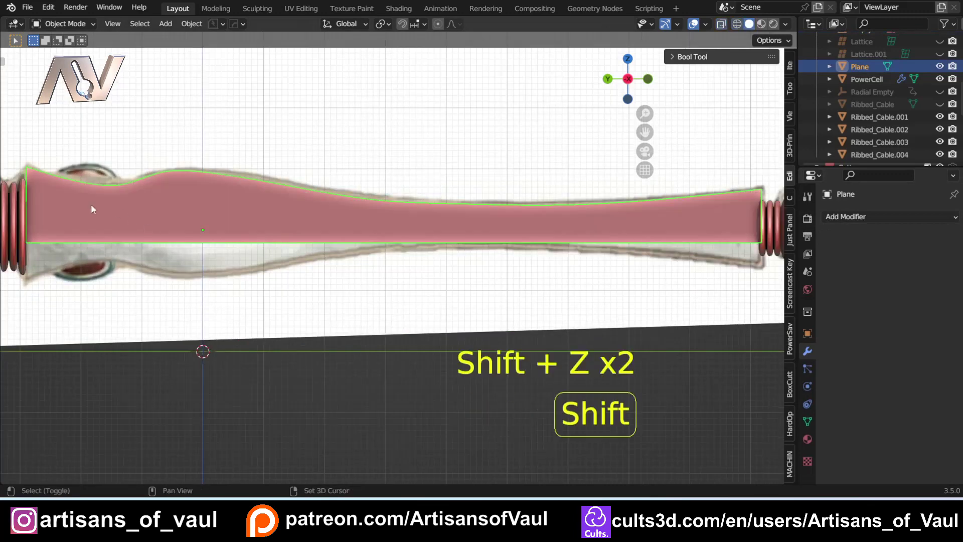
scroll(108, 212, "up", 2)
scroll(617, 238, "down", 4)
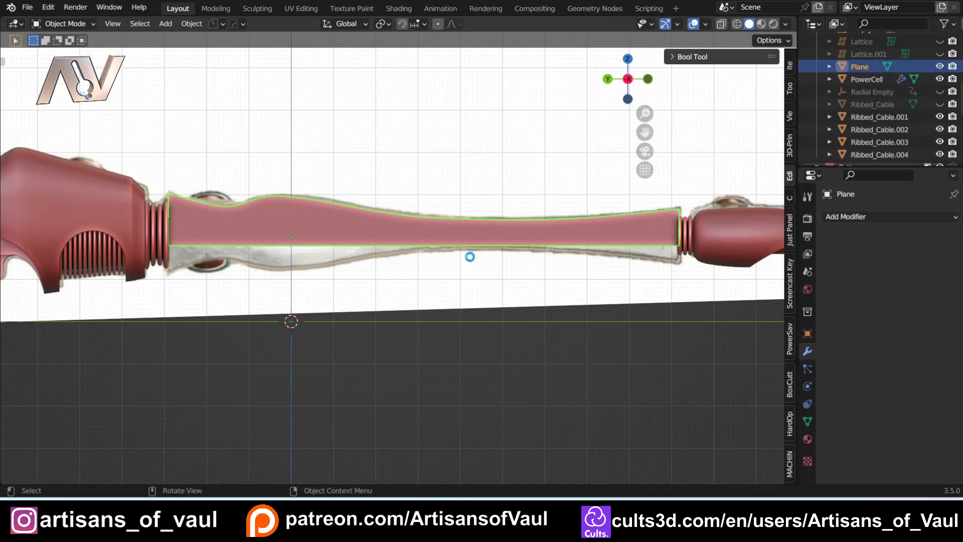
Step: Add a Screw modifier to the profile plane and set its axis to Y
left_click(882, 217)
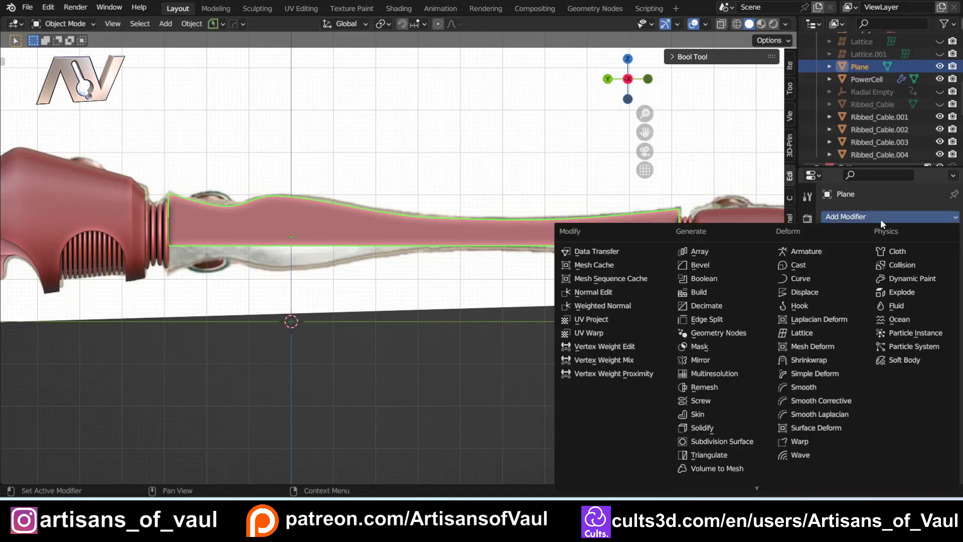
left_click(701, 400)
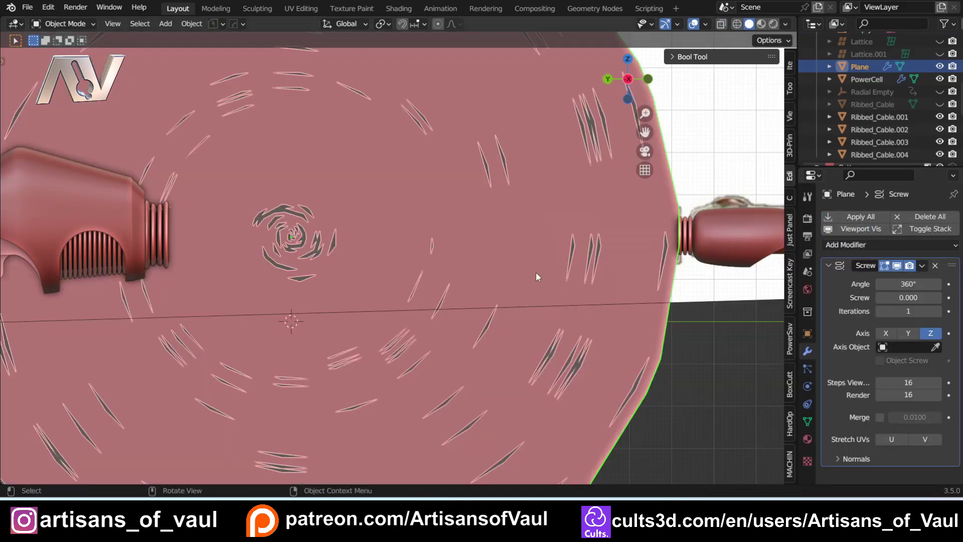
left_click(908, 333)
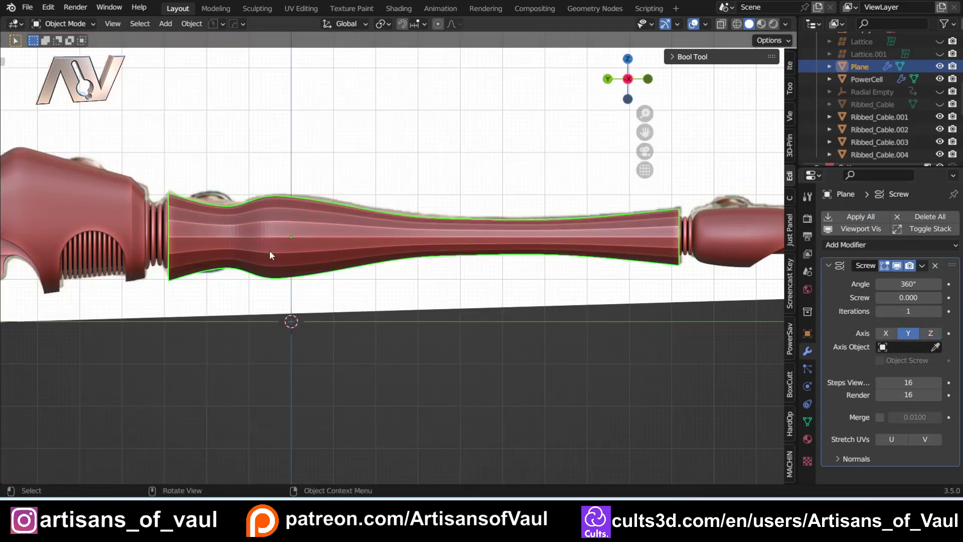
Step: Set the Screw modifier's viewport steps to 128 and deselect the shaft
left_click(937, 382)
left_click(937, 382)
left_click(937, 382)
left_click(938, 382)
left_click(938, 382)
left_click(937, 382)
left_click(938, 382)
left_click(938, 382)
left_click(923, 384)
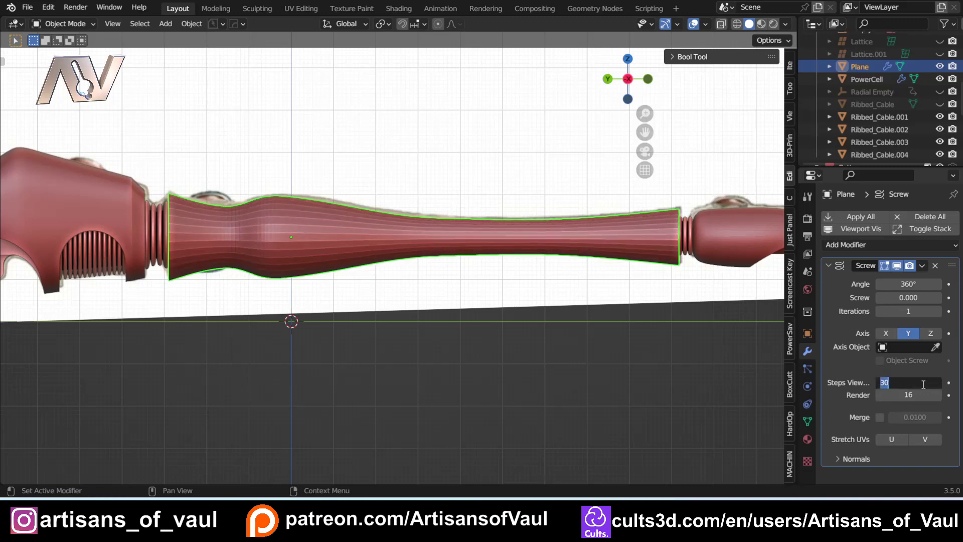
type("12")
key("Return")
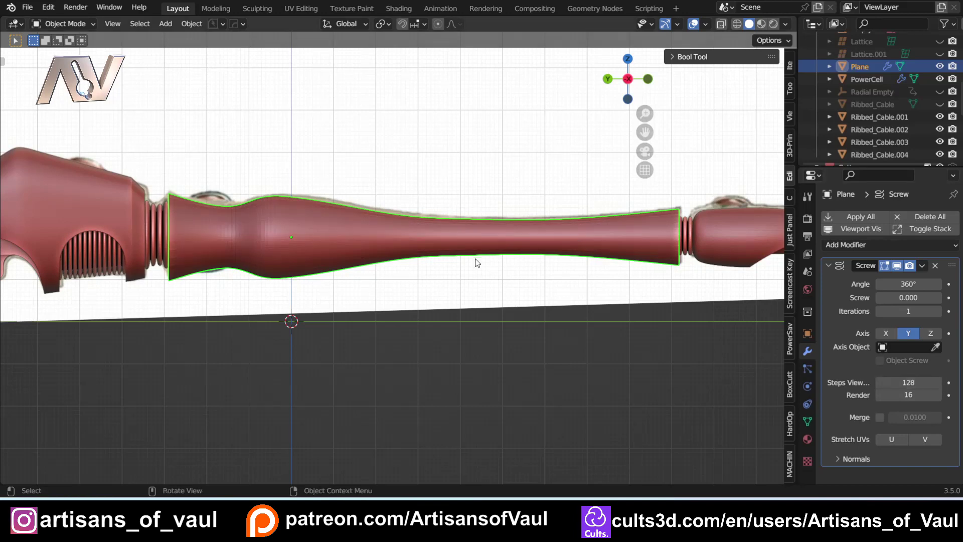
scroll(496, 318, "down", 1)
scroll(496, 319, "down", 1)
left_click(481, 320)
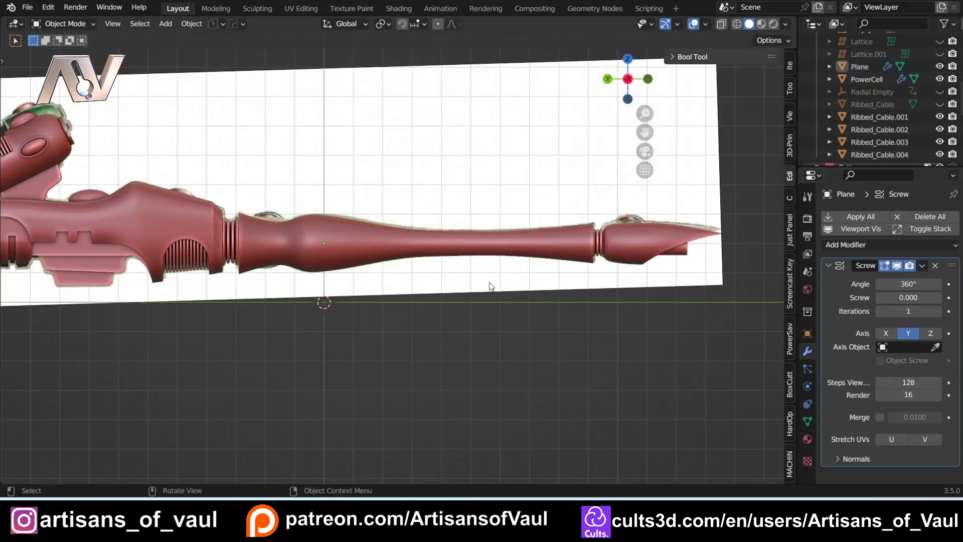
Step: Isolate the shaft in local view and show it in wireframe from the side
left_click(275, 220)
scroll(390, 278, "up", 4)
middle_click_drag(248, 247, 393, 311, "shift")
key("KP_Divide")
scroll(393, 312, "up", 6)
middle_click_drag(387, 356, 363, 342)
middle_click_drag(526, 342, 481, 323, "shift")
left_click(643, 78)
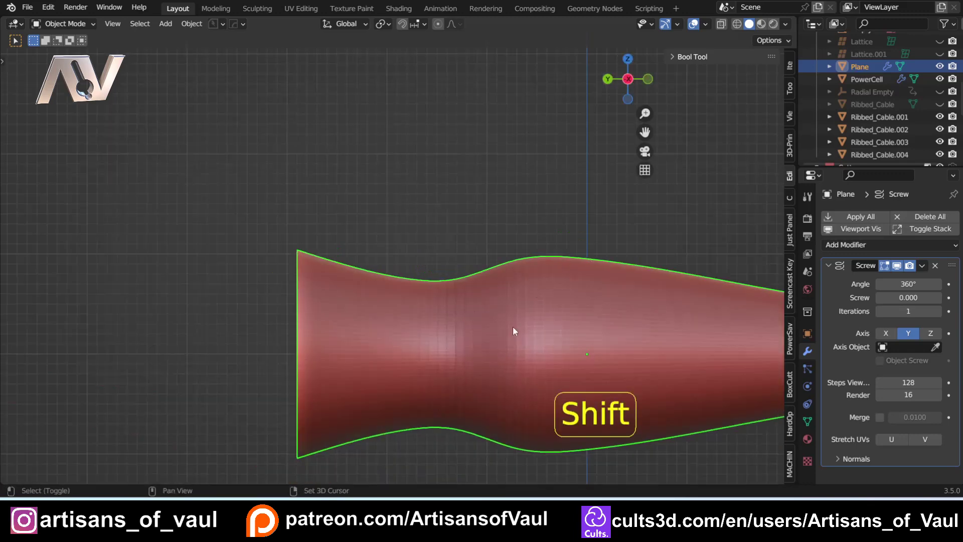
key("shift+z")
scroll(414, 358, "down", 2)
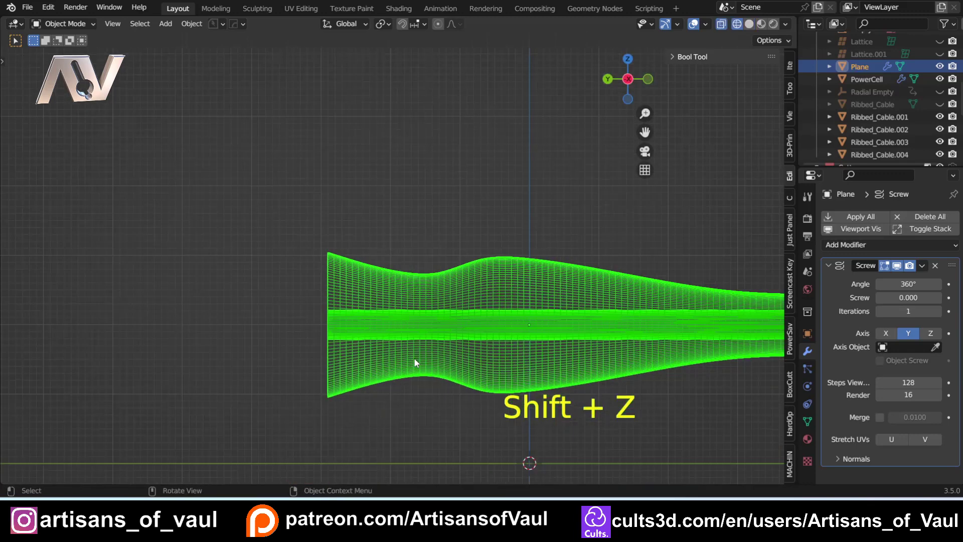
middle_click_drag(365, 308, 324, 294, "shift")
Step: Delete the row of vertices along the shaft's centre line, then return to solid shading and Object Mode
key("Tab")
left_click(233, 293)
key("shift+z")
scroll(285, 252, "down", 2)
key("shift+z")
mouse_move(137, 271)
left_mouse_down()
mouse_move(492, 306)
mouse_move(801, 315)
mouse_move(761, 317)
left_mouse_up()
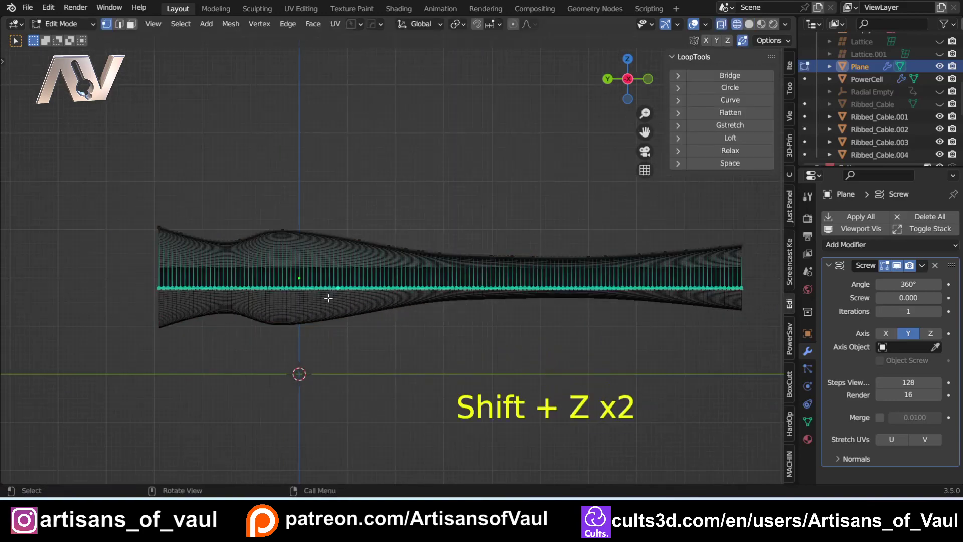
key("Delete")
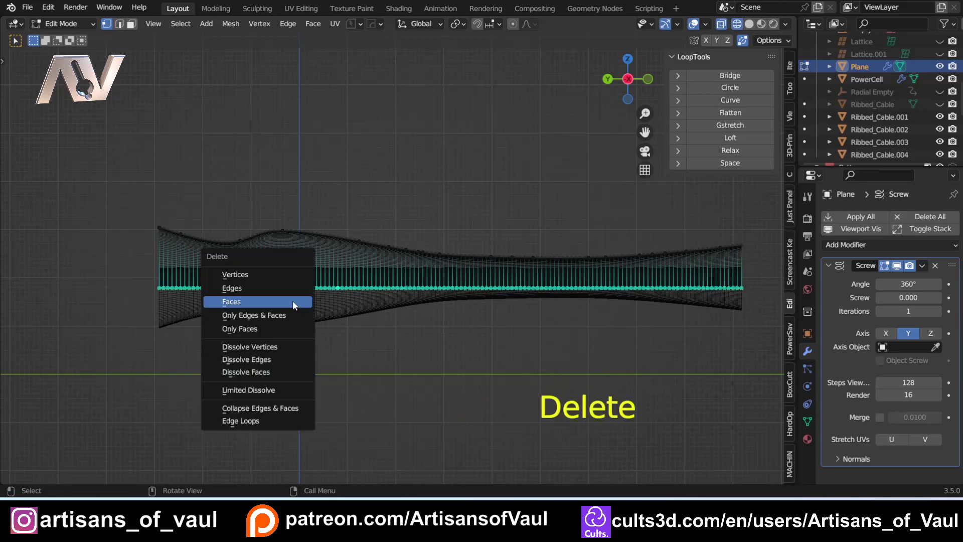
left_click(285, 267)
key("shift+z")
mouse_move(191, 305)
middle_mouse_down()
mouse_move(308, 314)
mouse_move(316, 273)
mouse_move(285, 275)
middle_mouse_up()
key("Tab")
left_click(275, 162)
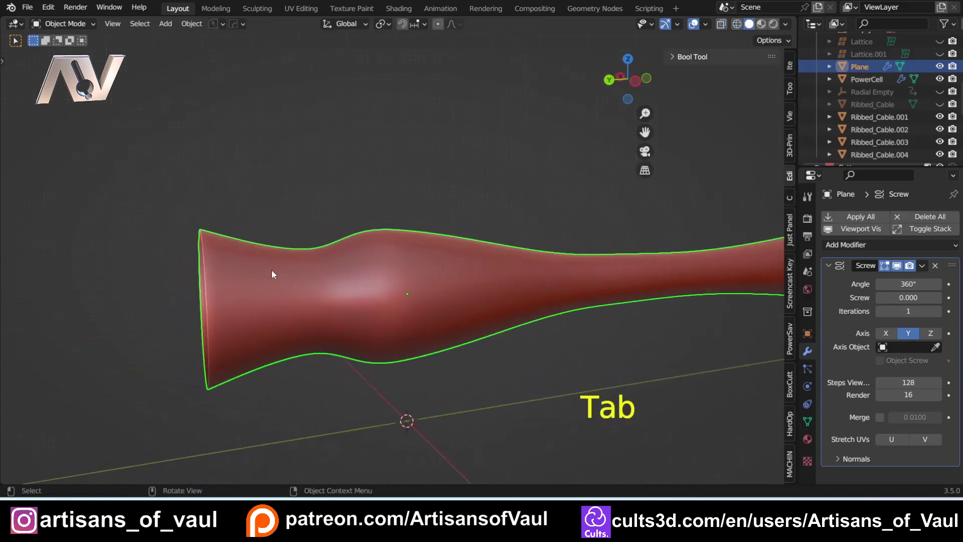
Step: Exit local view and apply the Screw modifier to the shaft
key("KP_Divide")
scroll(275, 269, "down", 3)
middle_click_drag(492, 269, 278, 255, "shift")
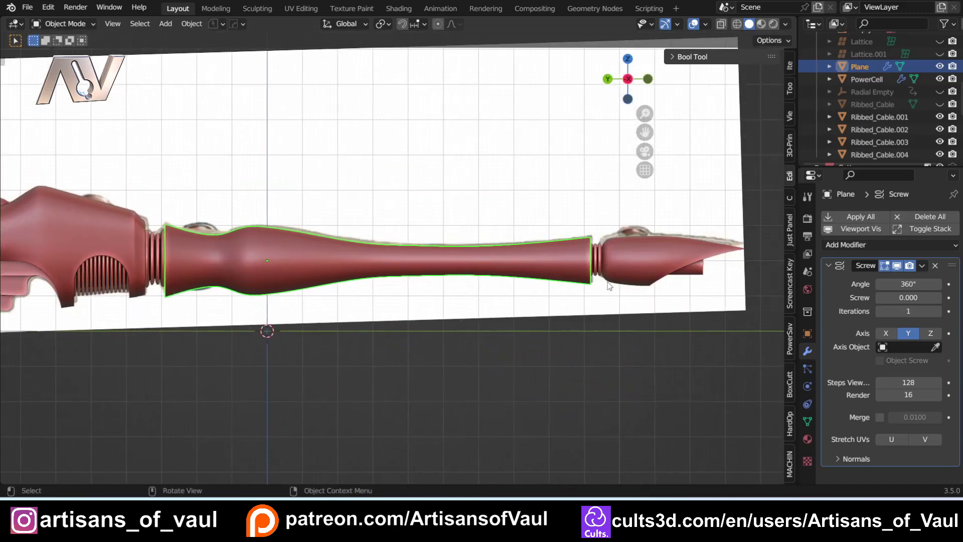
middle_click_drag(338, 305, 460, 324, "shift")
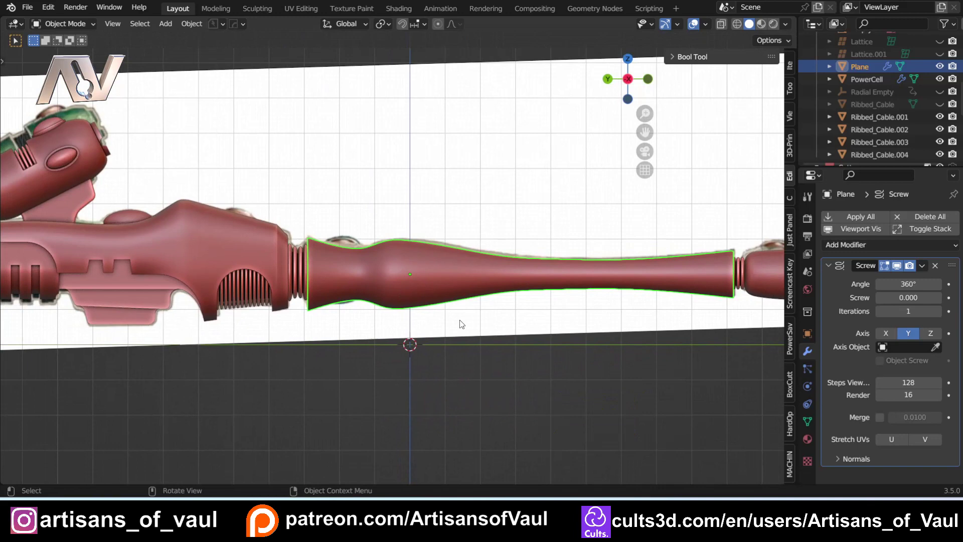
middle_click_drag(353, 298, 381, 294)
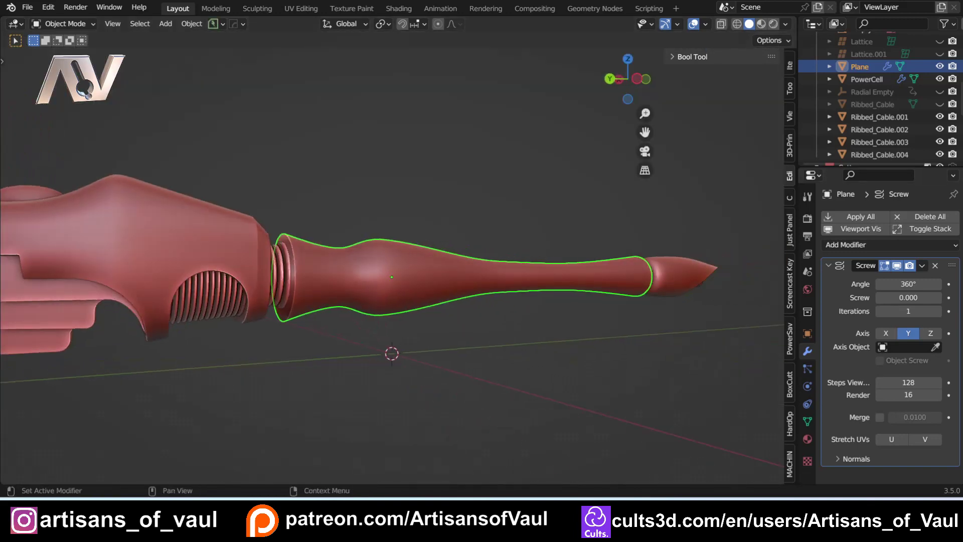
left_click(922, 265)
left_click(857, 277)
Step: Fill the shaft's open end beside the main body with a face from its boundary edge loop
scroll(306, 332, "up", 2)
middle_click_drag(300, 307, 365, 311, "shift")
scroll(365, 312, "up", 2)
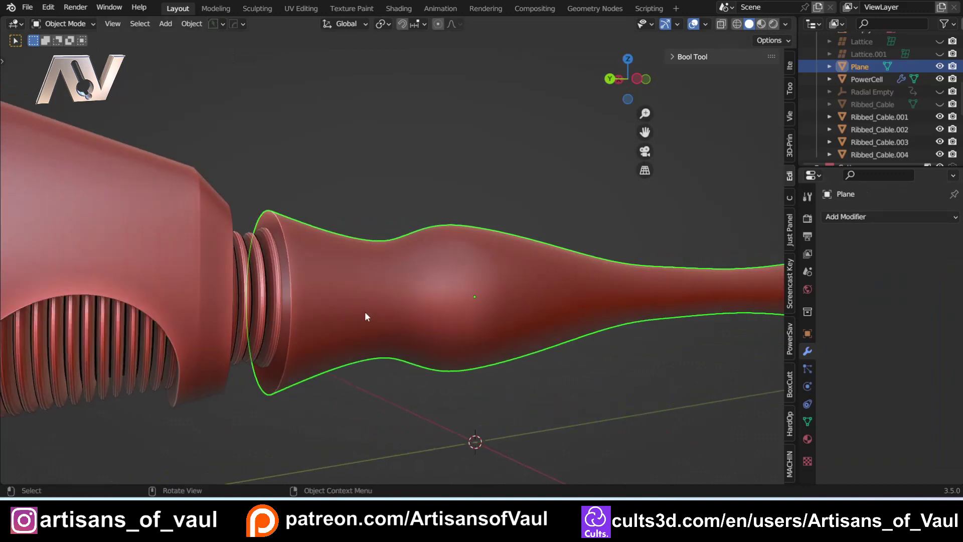
key("Tab")
left_click(343, 386)
scroll(283, 254, "up", 2)
middle_click_drag(284, 255, 291, 254)
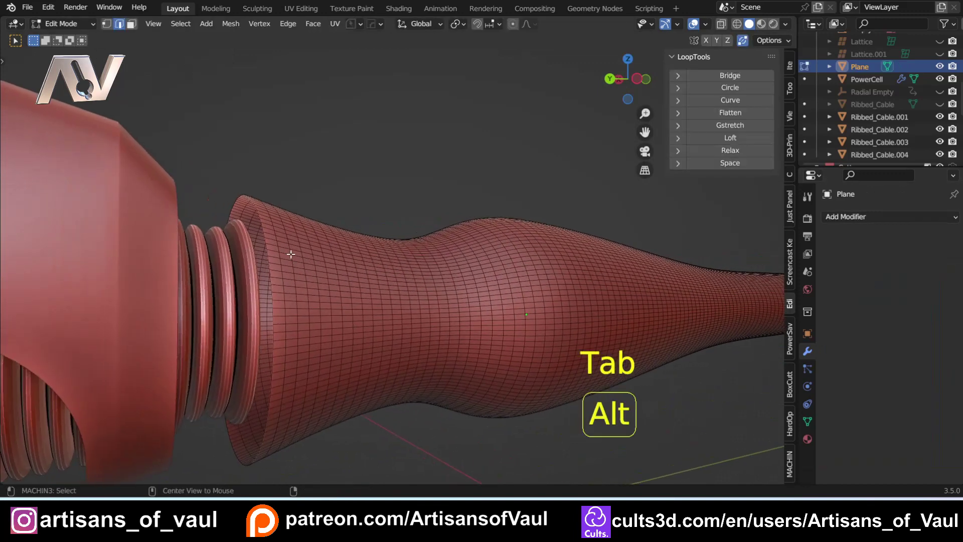
left_click(265, 235, "alt")
key("f")
Step: Fill the shaft's open end next to the pointed tip with a face and return to Object Mode
scroll(264, 236, "down", 5)
middle_click_drag(649, 285, 417, 274)
left_click(195, 262, "alt")
key("f")
key("Tab")
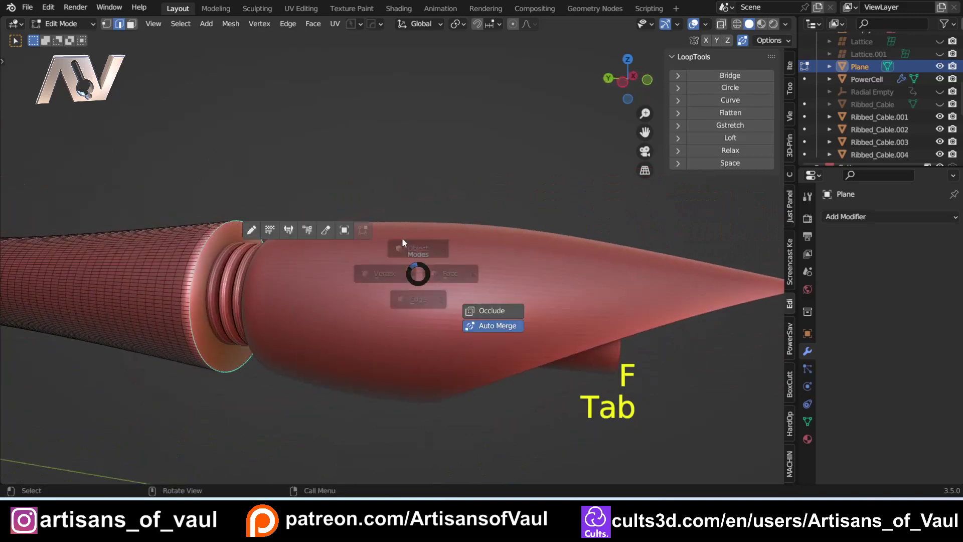
left_click(396, 209)
Step: Deselect the shaft and examine how it fits into the whole weapon model
scroll(395, 209, "down", 3)
middle_click_drag(287, 244, 502, 251, "shift")
scroll(501, 250, "down", 2)
middle_click_drag(339, 263, 404, 272)
scroll(404, 271, "down", 4)
left_click(364, 339)
middle_click_drag(395, 347, 416, 347)
middle_click_drag(399, 347, 430, 355, "shift")
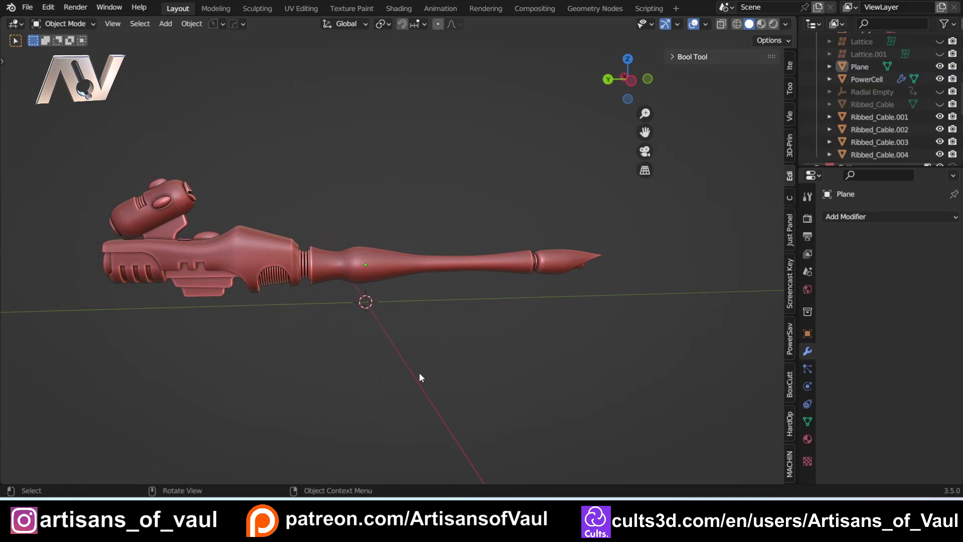
scroll(419, 373, "up", 2)
middle_click_drag(419, 373, 499, 376, "shift")
scroll(499, 376, "down", 1)
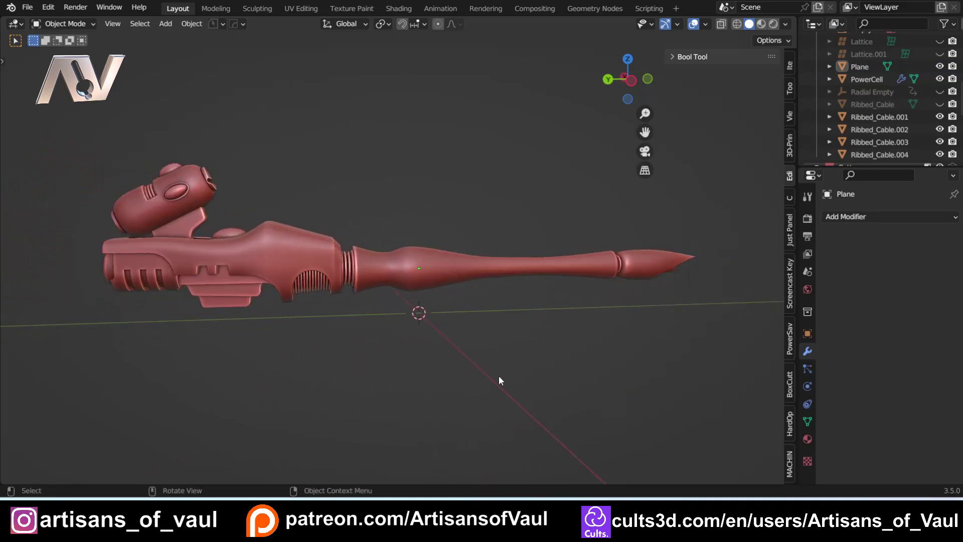